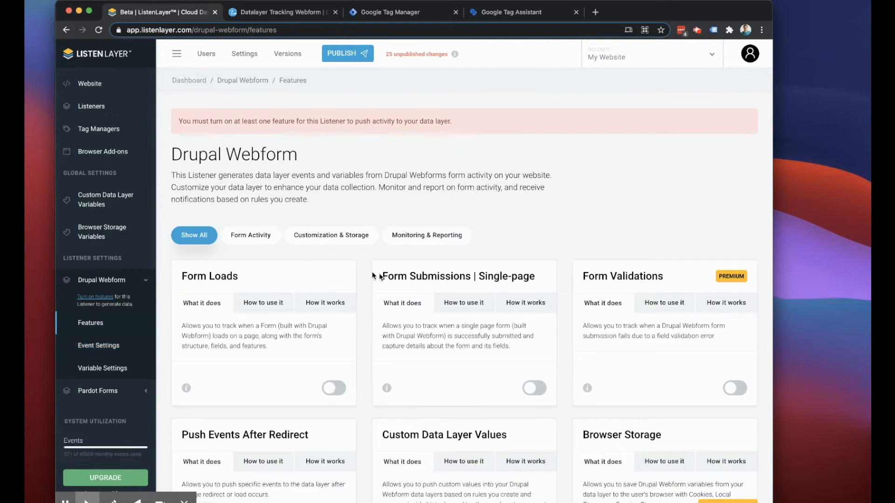
Filter the Drupal Webform listener's features to show only Form Activity
scroll(572, 188, "down", 1)
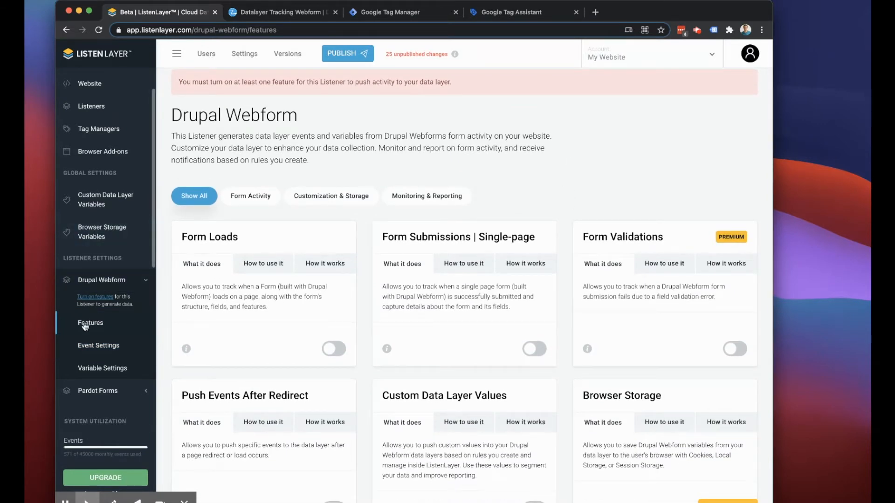
left_click(245, 198)
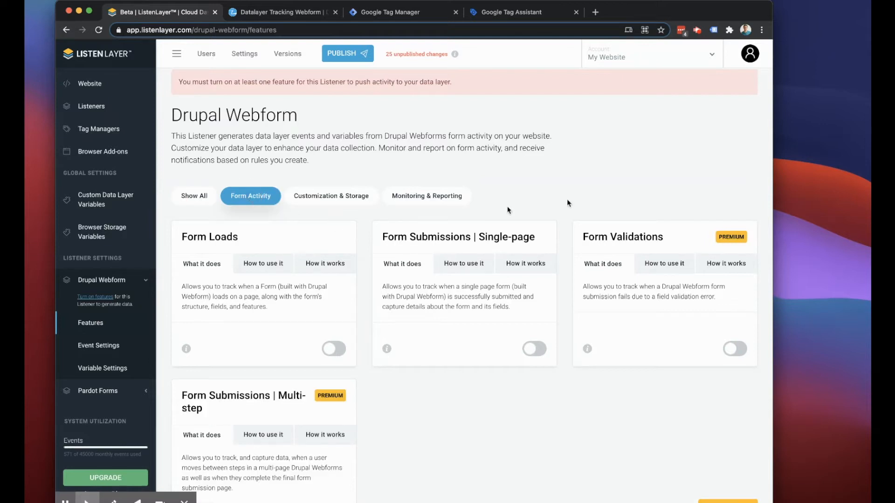
scroll(582, 168, "down", 2)
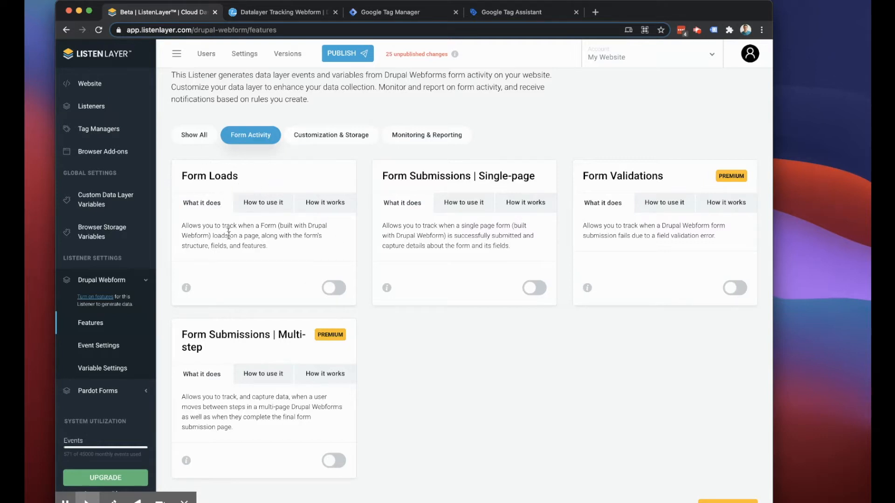
Examine the code preview of the Form Loads feature from its event name down to its custom values
mouse_move(186, 287)
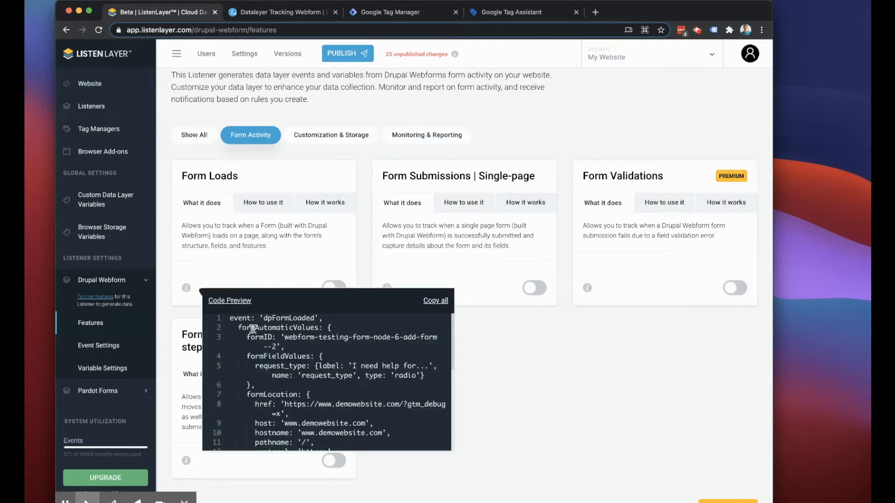
scroll(257, 328, "down", 2)
scroll(257, 329, "down", 5)
scroll(278, 367, "up", 3)
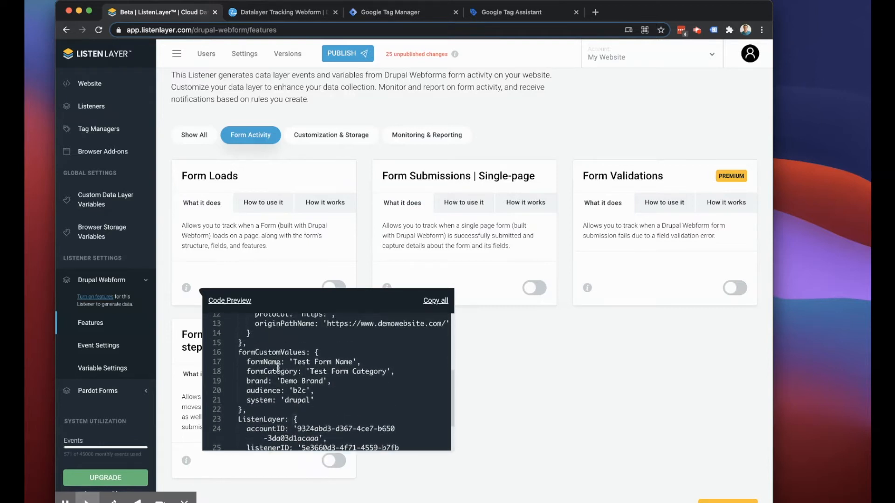
scroll(278, 368, "up", 3)
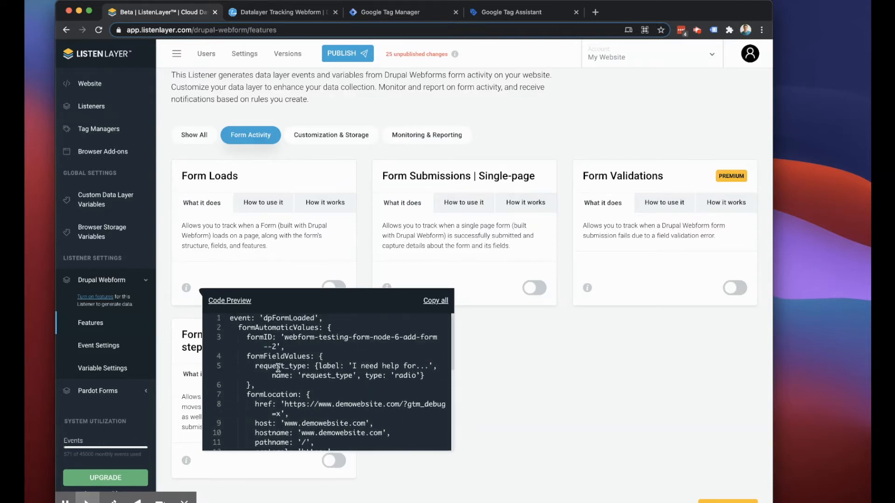
scroll(279, 368, "down", 5)
scroll(279, 366, "down", 3)
scroll(276, 363, "up", 5)
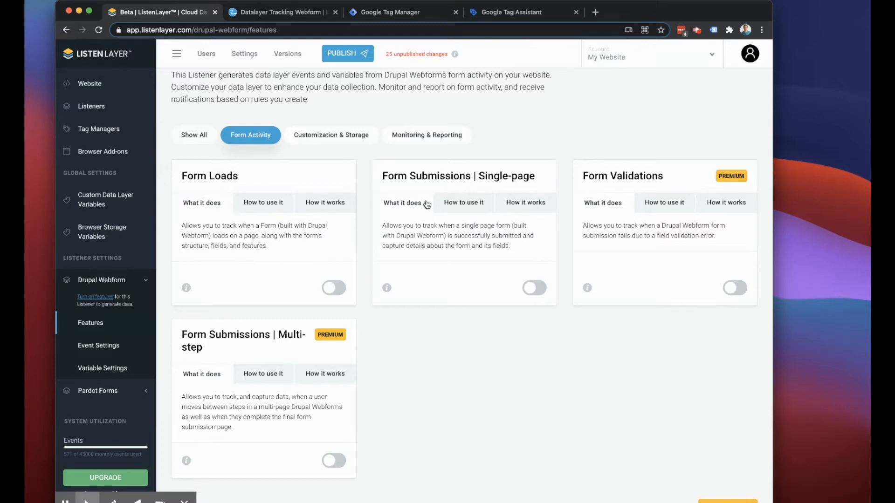
Enable the Form Loads and single-page Form Submissions features, saving each change
left_click(333, 289)
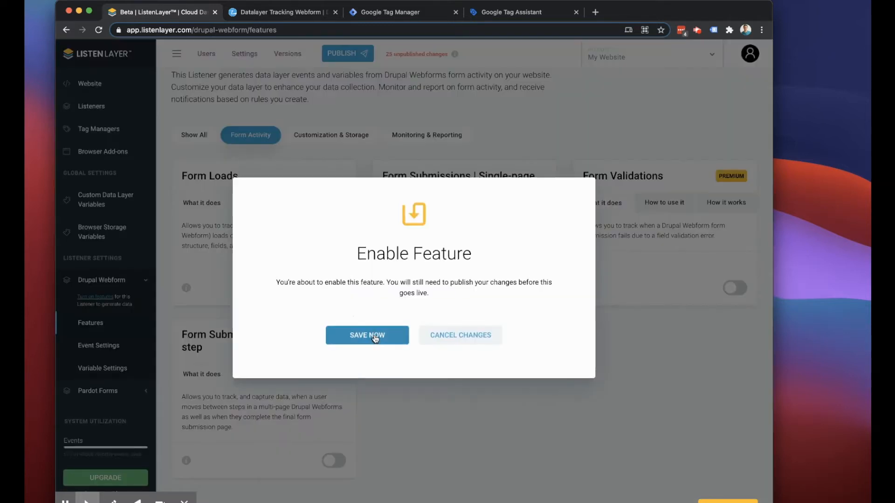
left_click(373, 335)
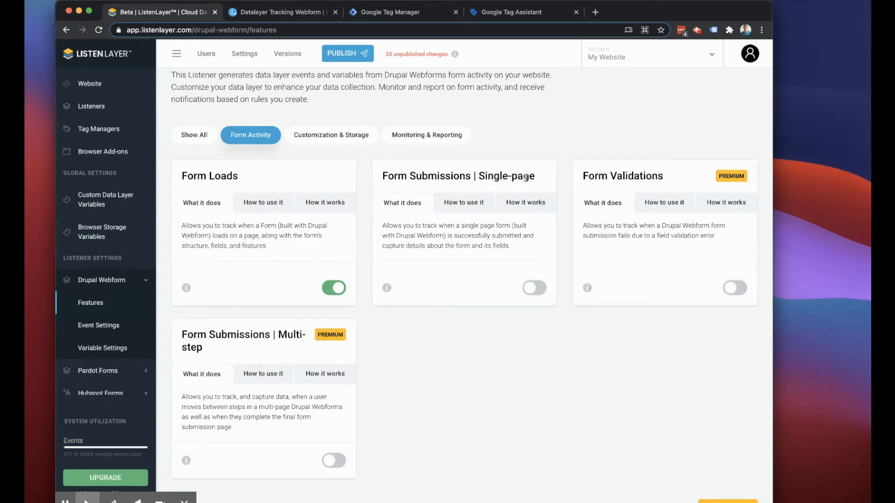
left_click(534, 287)
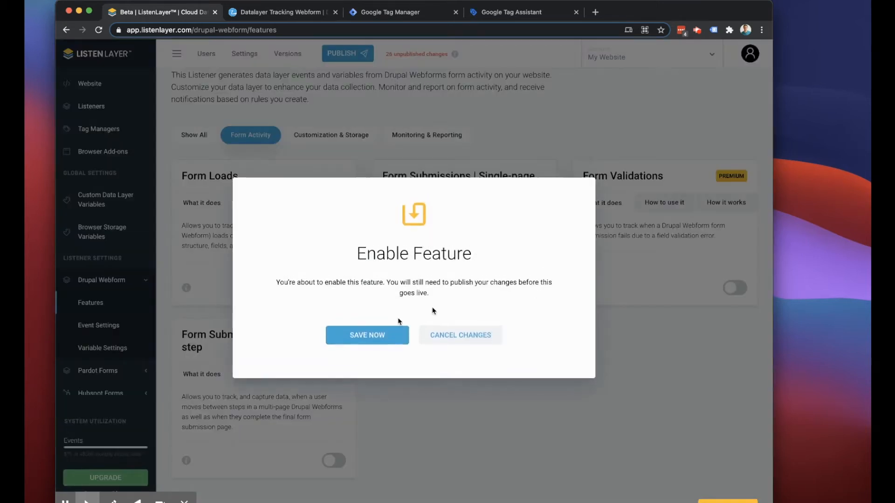
left_click(366, 335)
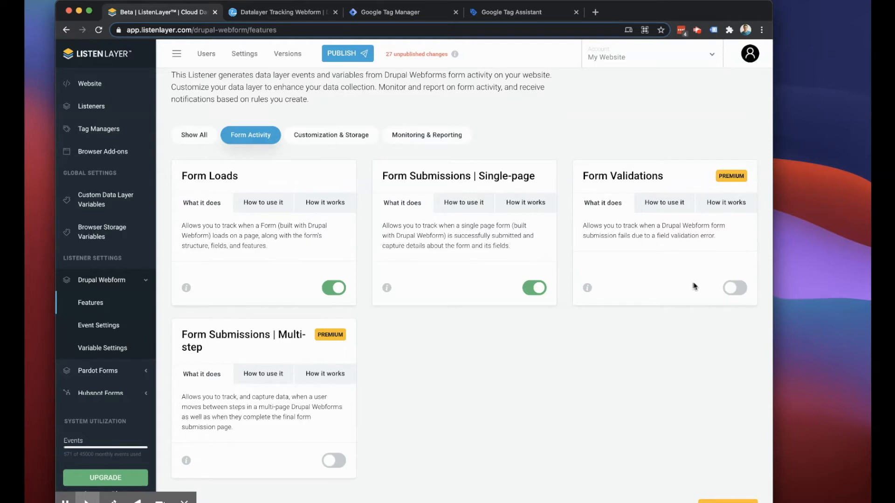
Enable the Form Validations and multi-step Form Submissions features, saving each change
left_click(734, 288)
left_click(407, 336)
left_click(331, 460)
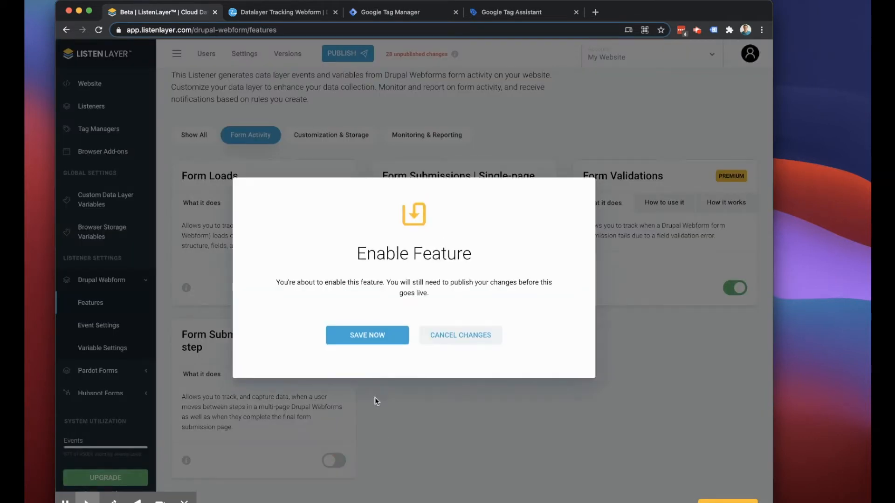
left_click(365, 339)
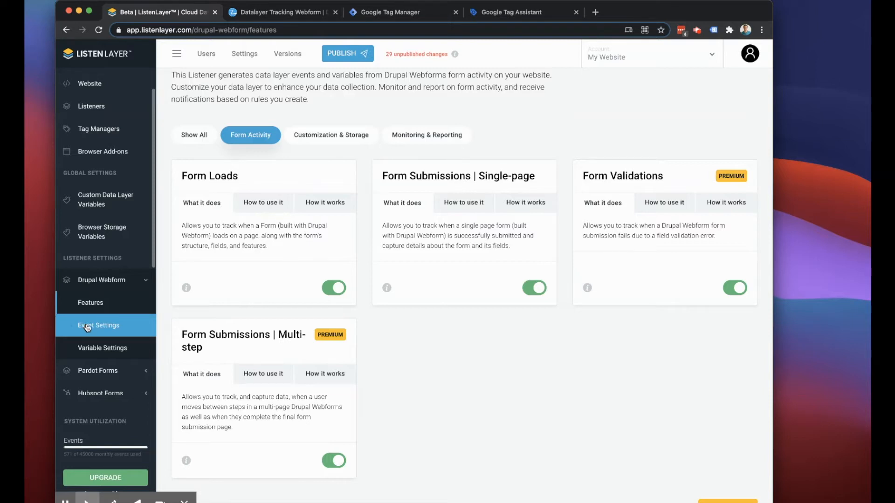
Look over the Drupal Webform event settings and the code preview of the single-page Form Submissions feature
left_click(90, 329)
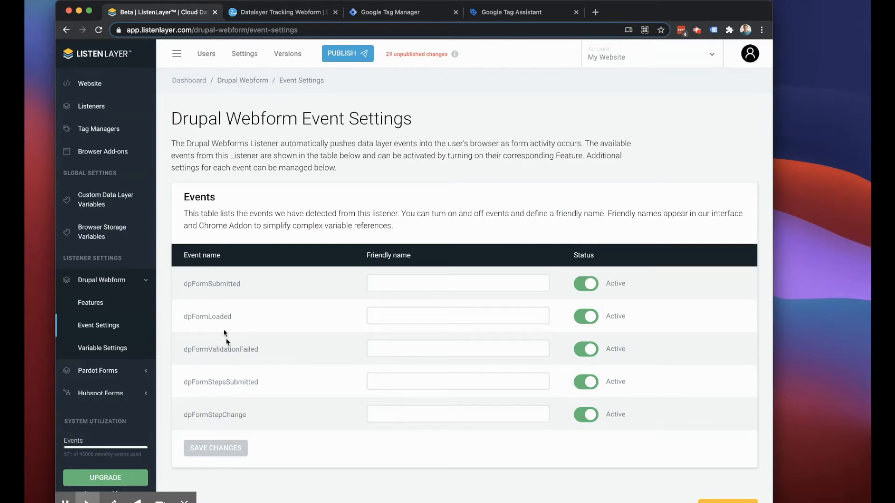
left_click(91, 303)
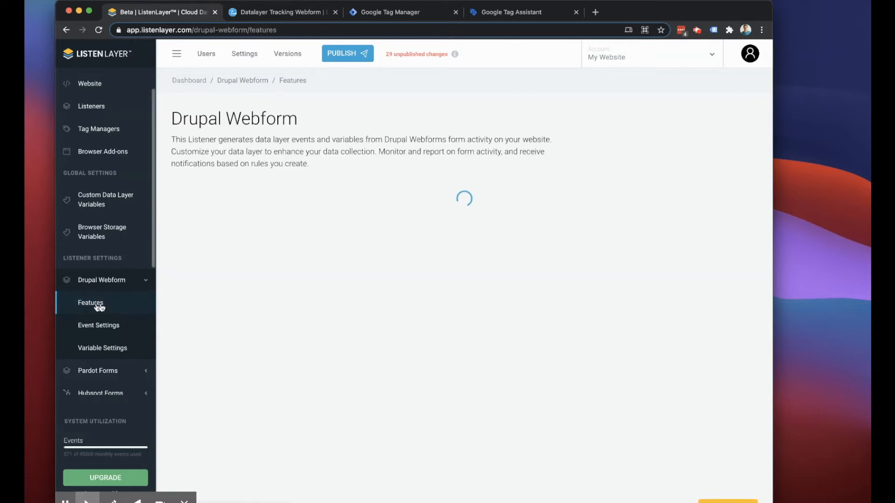
left_click(250, 199)
left_click(387, 353)
scroll(466, 383, "down", 2)
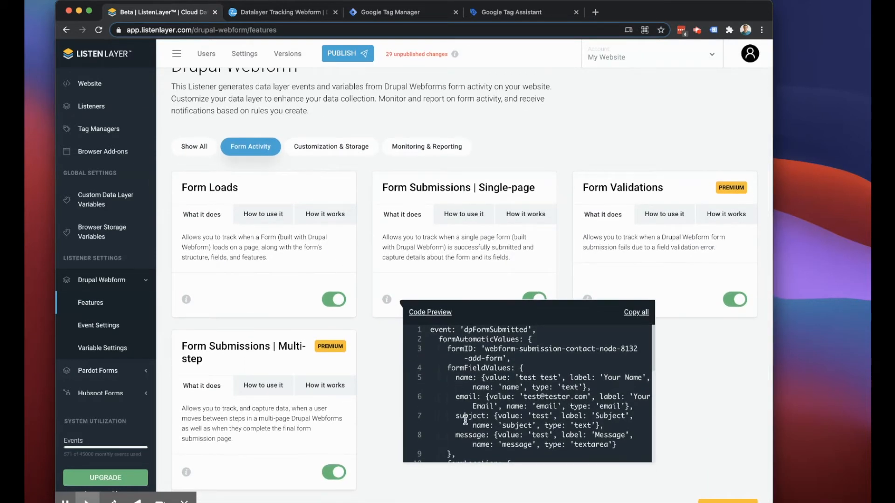
Examine the code preview of the Form Validations feature and view the Drupal Webform variable settings
left_click(587, 282)
left_click(587, 299)
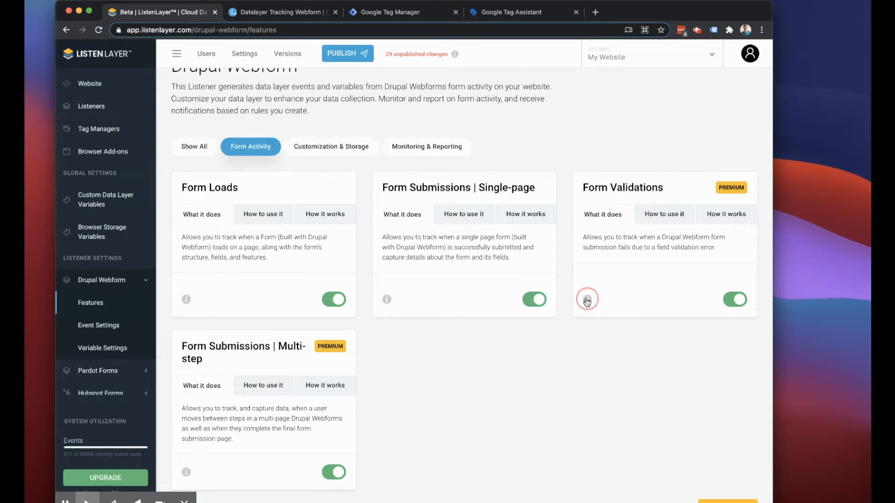
scroll(406, 347, "down", 5)
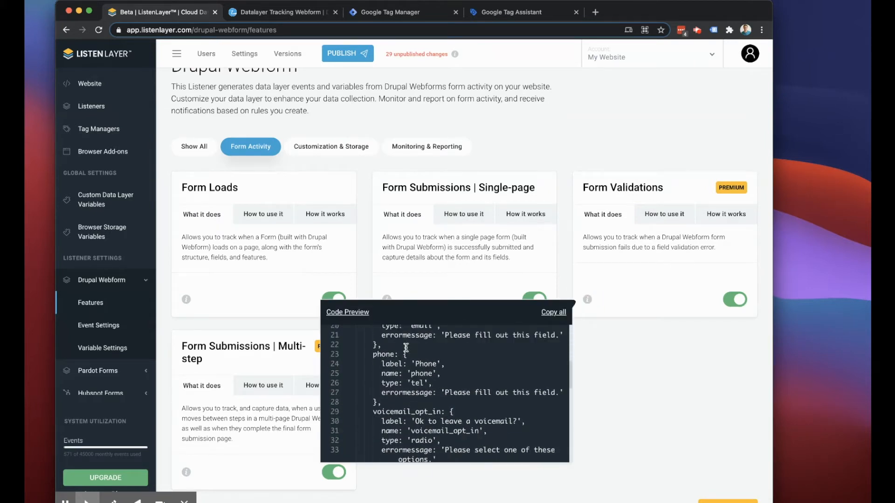
scroll(406, 347, "up", 2)
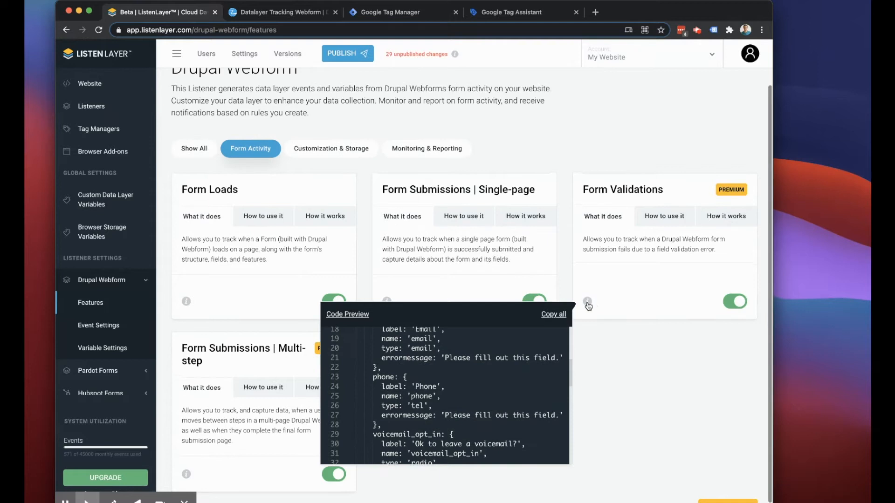
left_click(619, 363)
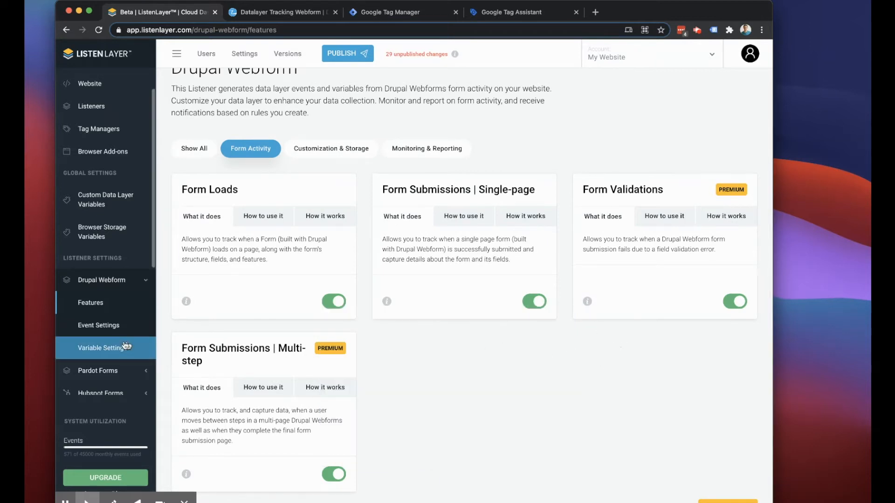
left_click(98, 349)
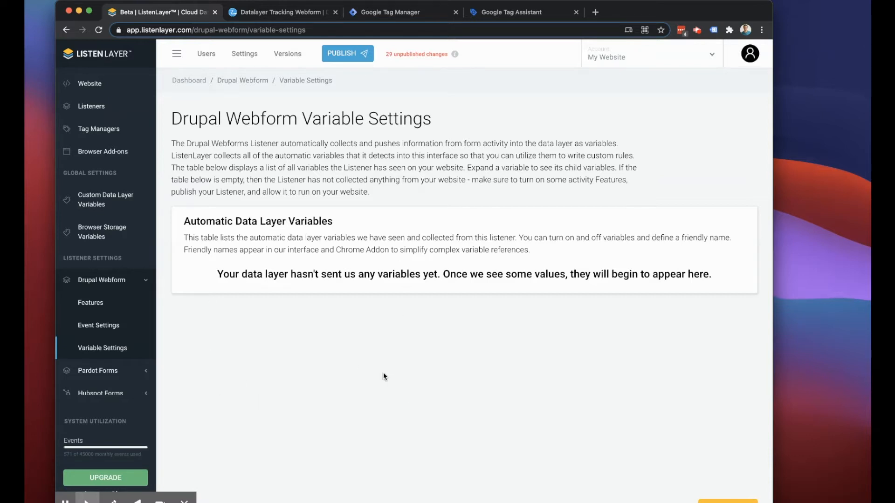
Publish the pending changes as a version named "Drupal Publish"
left_click(347, 53)
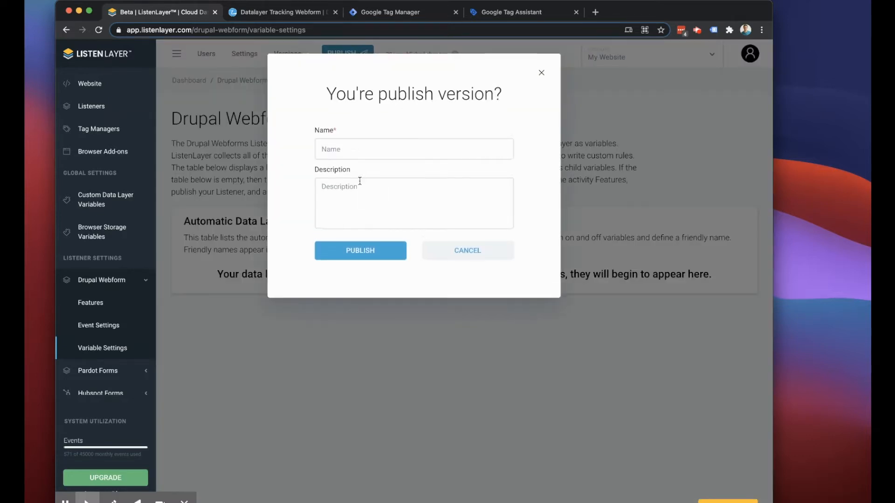
left_click(379, 148)
left_click(391, 136)
left_click(360, 148)
type("Drupal Publish")
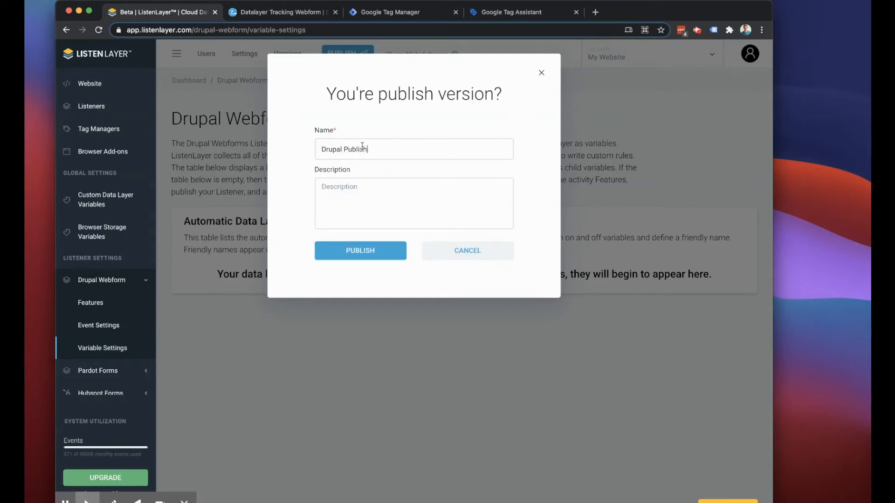
left_click(349, 247)
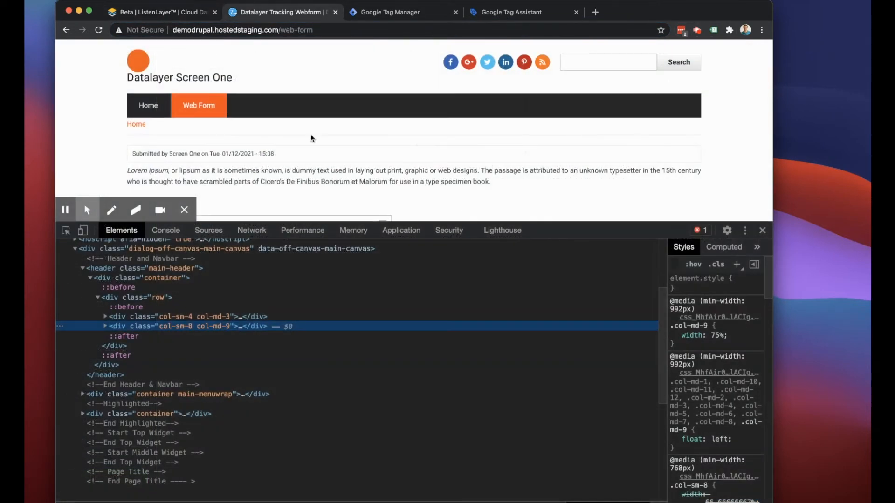
Switch to the Datalayer Tracking Webform page and reload it with an emptied cache and hard reload
scroll(311, 137, "down", 1)
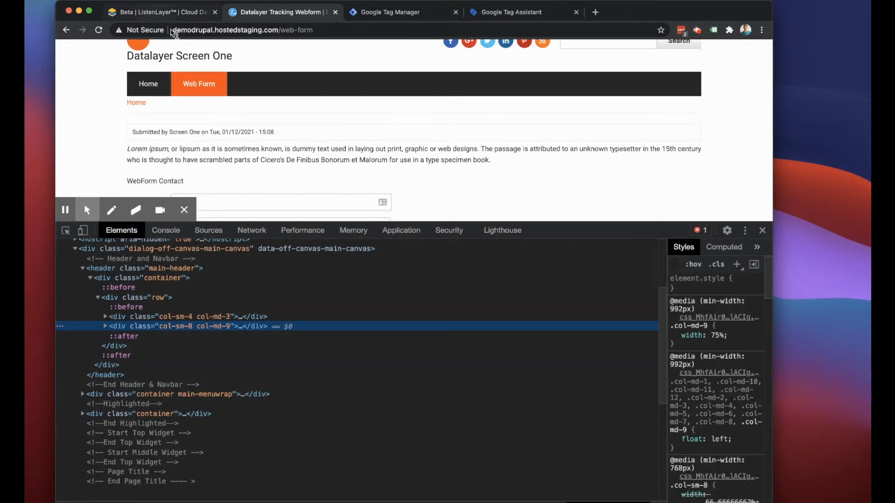
scroll(440, 194, "down", 1)
scroll(439, 195, "up", 1)
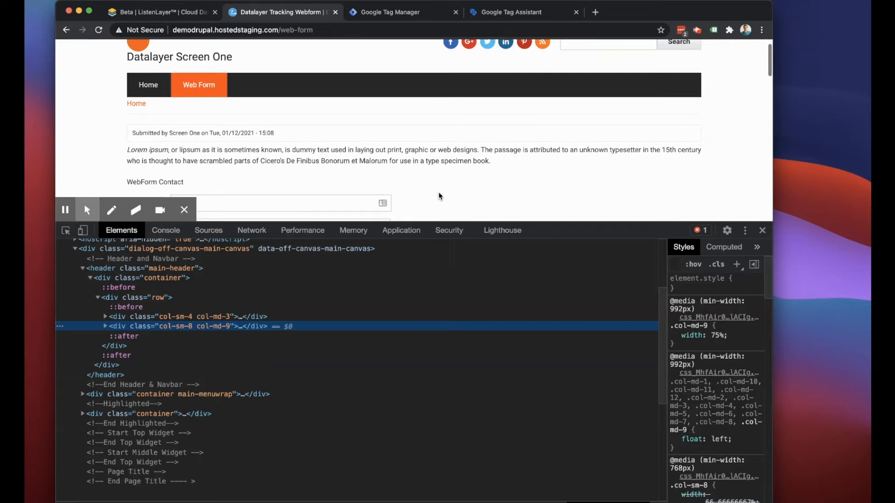
right_click(98, 30)
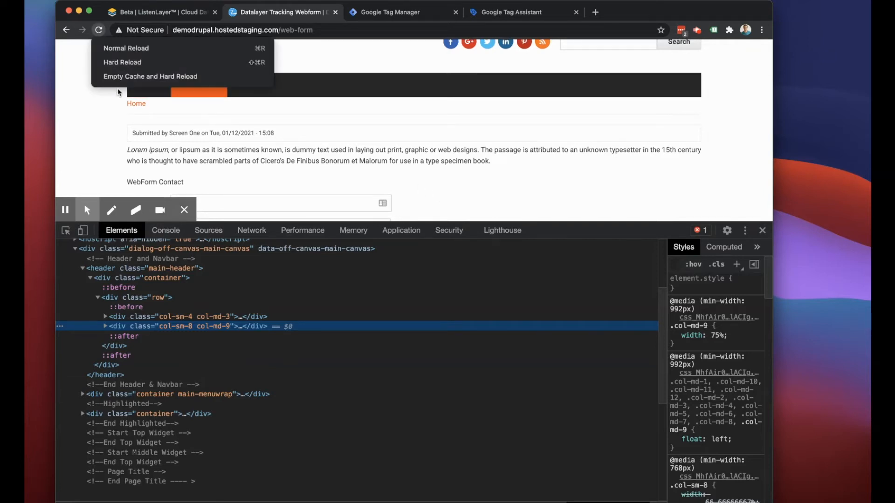
left_click(124, 77)
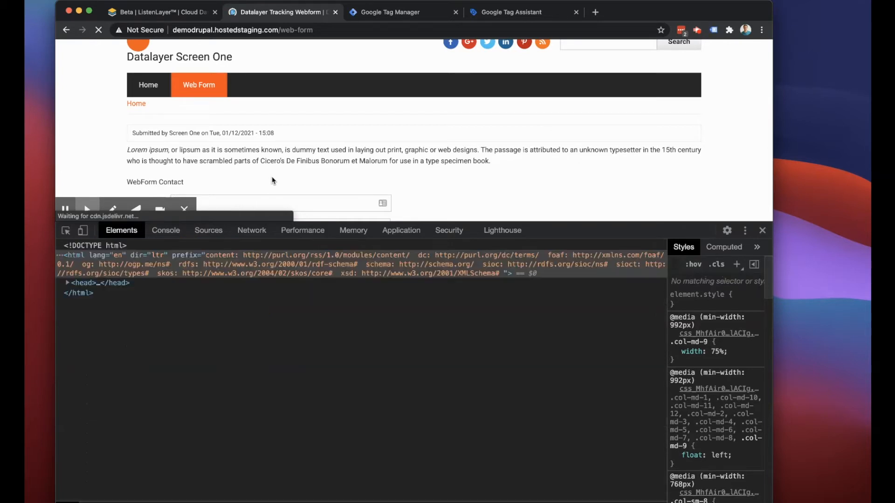
Show the page's developer console, enlarge the developer tools area and look through the logged data layer events
left_click(166, 231)
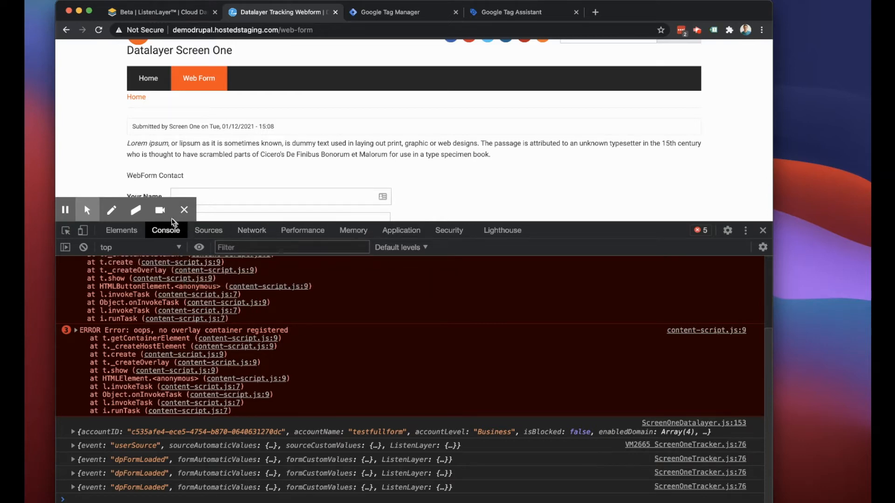
left_click_drag(568, 222, 568, 157)
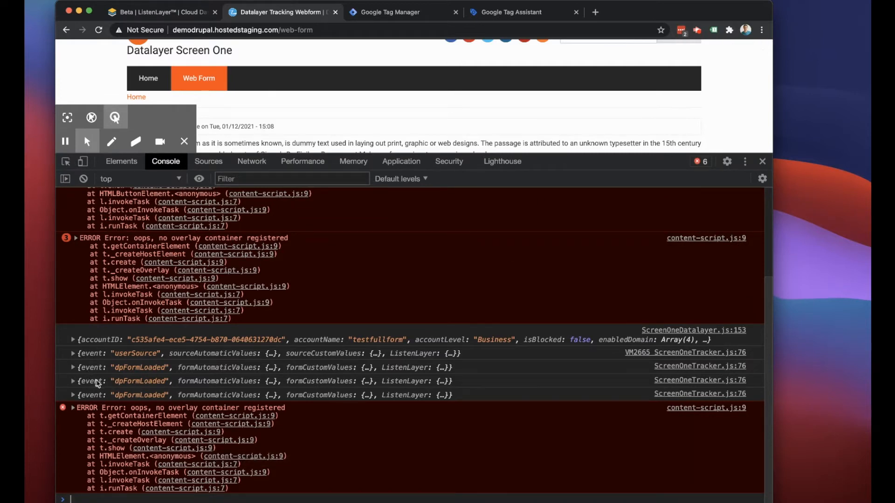
scroll(92, 362, "up", 3)
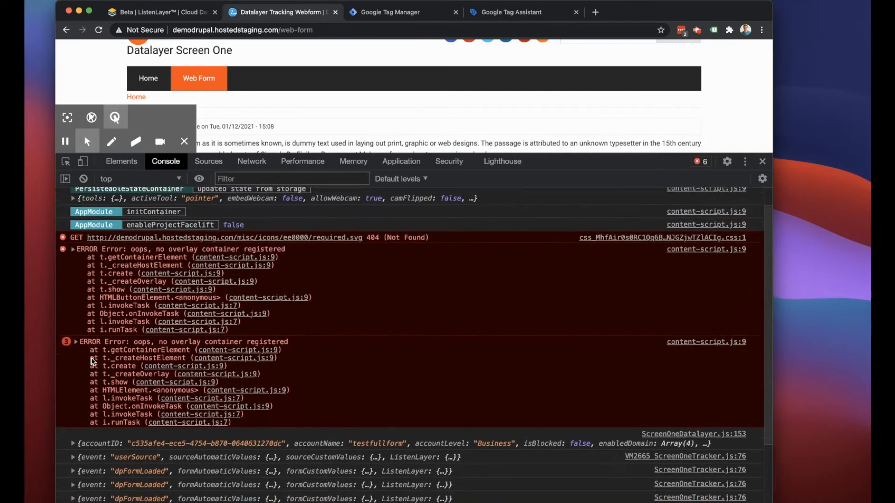
scroll(92, 362, "down", 3)
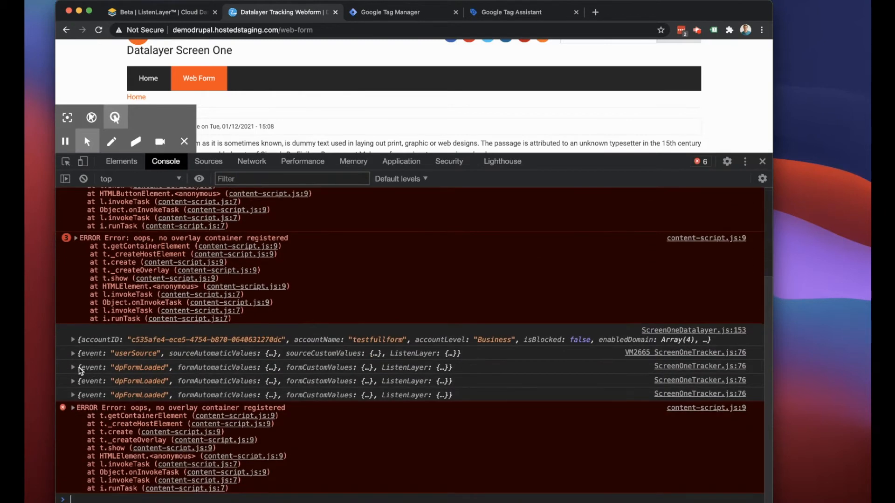
Expand the first two dpFormLoaded events in the console to inspect their data layer values
left_click(73, 368)
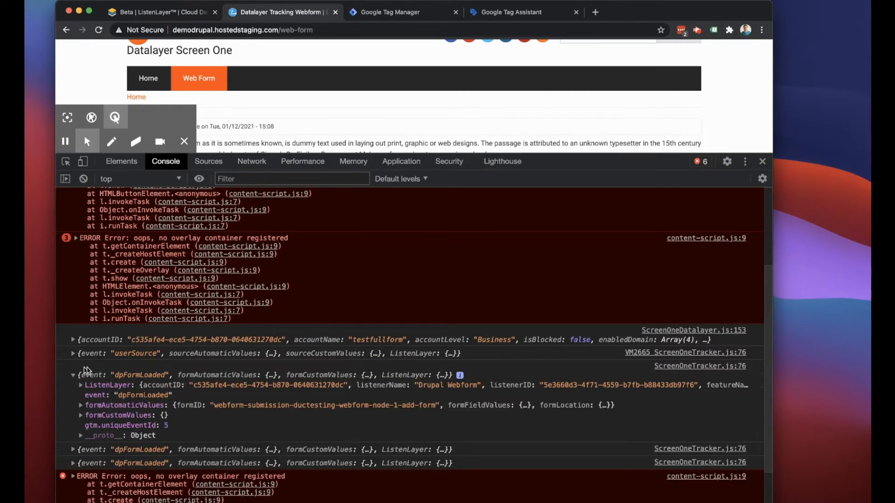
scroll(106, 403, "down", 2)
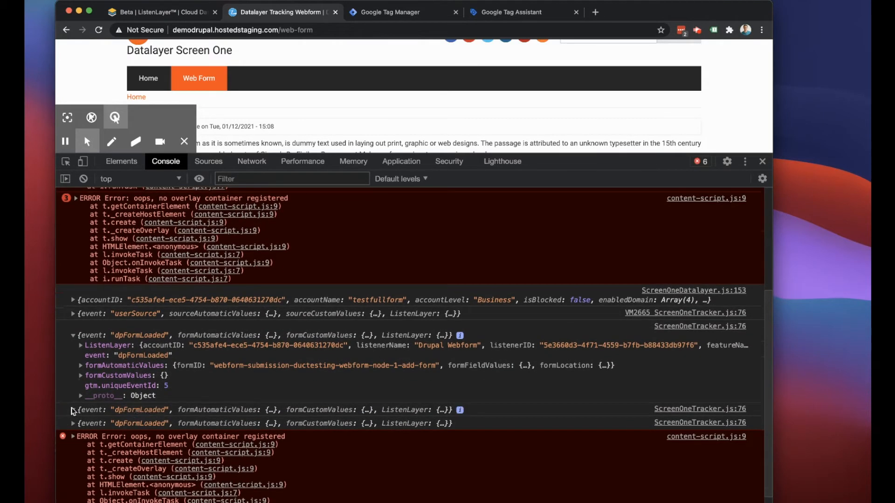
left_click(73, 410)
scroll(148, 397, "down", 4)
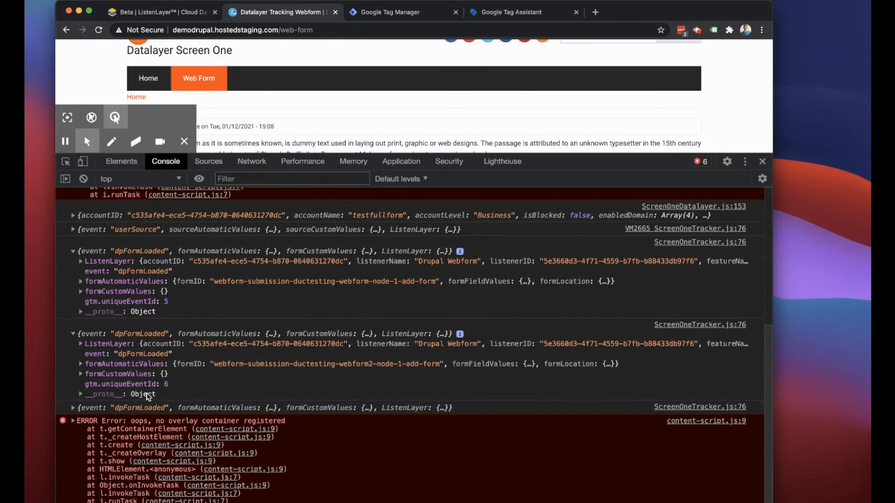
Switch to ListenLayer's Drupal Webform features, filter them to Form Activity and view the code preview for Form Loads
left_click(140, 13)
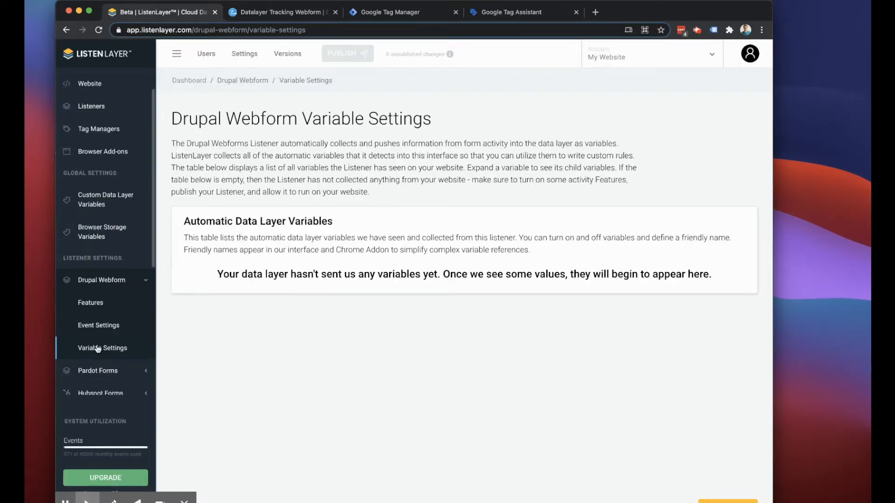
left_click(91, 302)
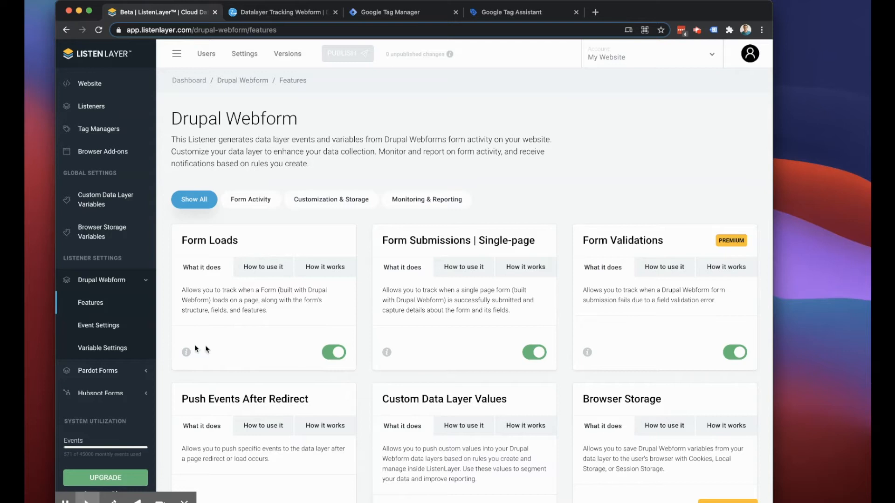
left_click(244, 200)
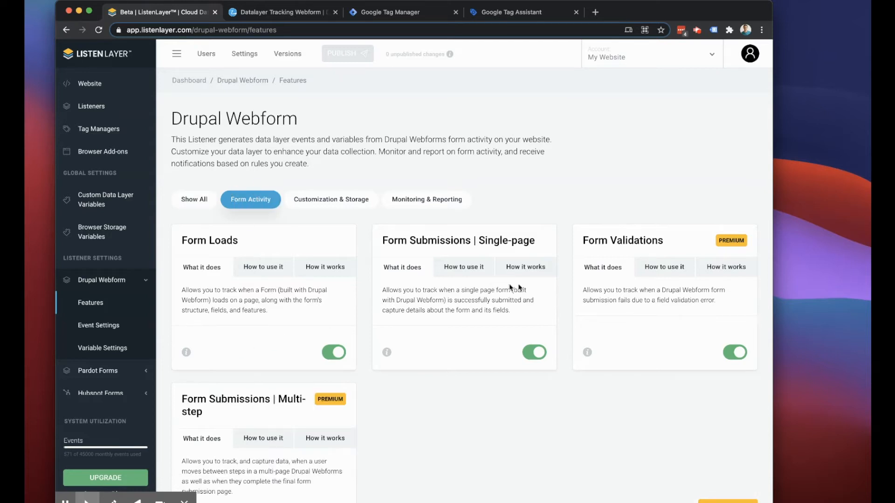
scroll(290, 410, "down", 3)
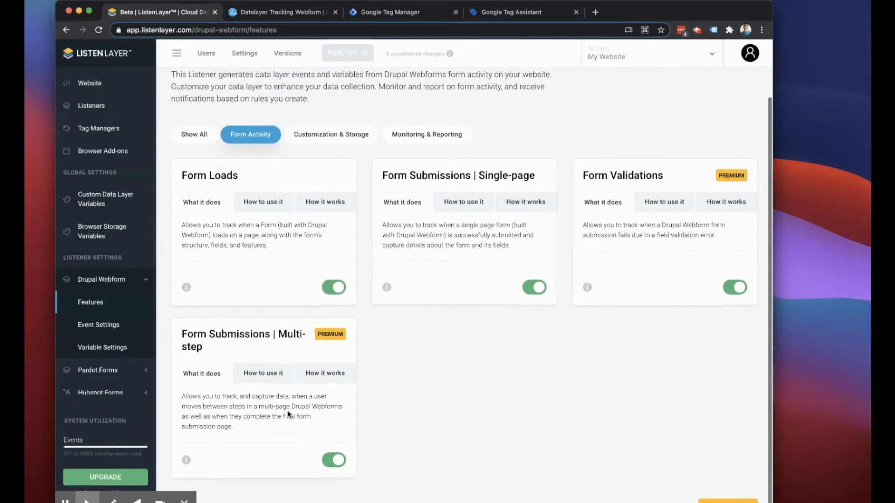
mouse_move(186, 460)
scroll(245, 470, "down", 3)
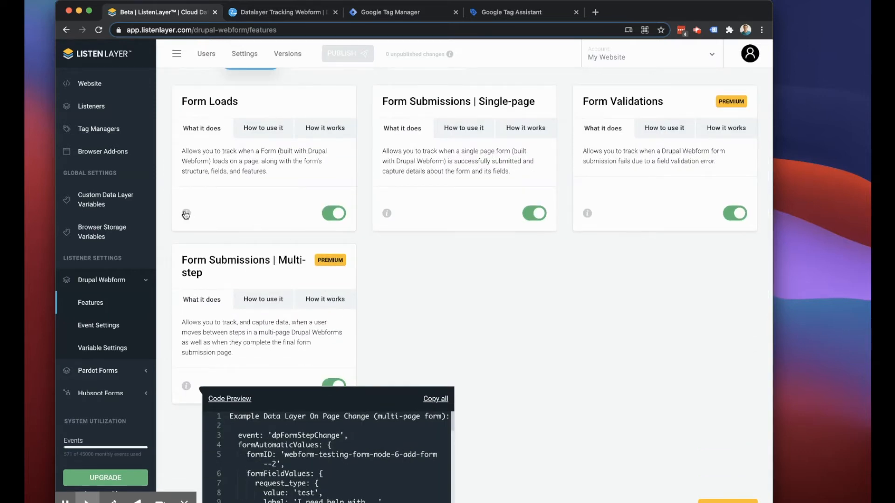
left_click(186, 213)
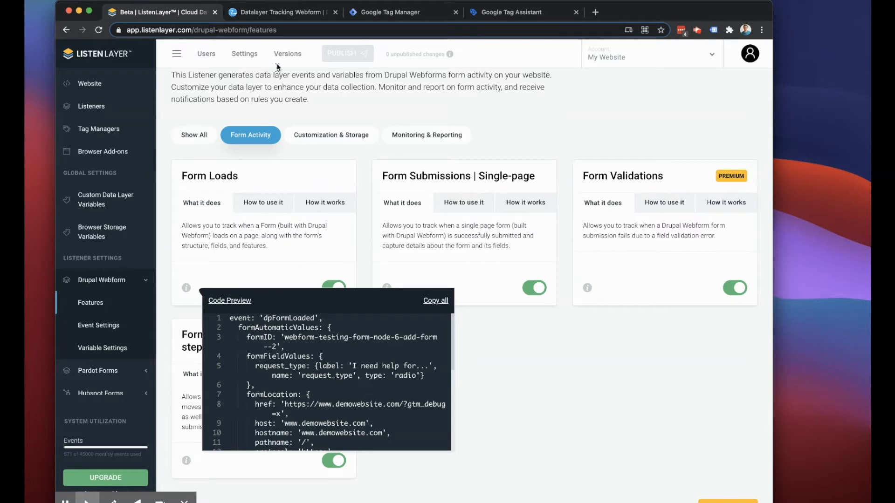
Expand formAutomaticValues and formCustomValues of the first dpFormLoaded event in the web form page's console, and view ListenLayer's Customization & Storage features
left_click(282, 14)
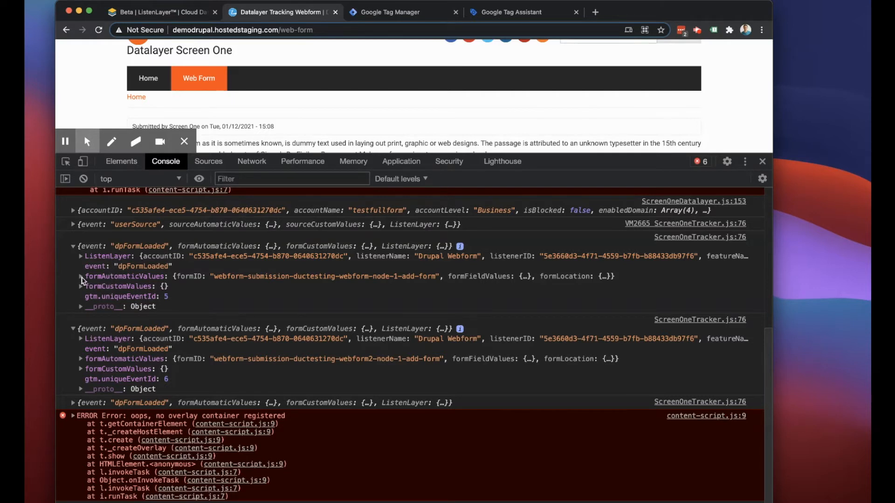
left_click(81, 277)
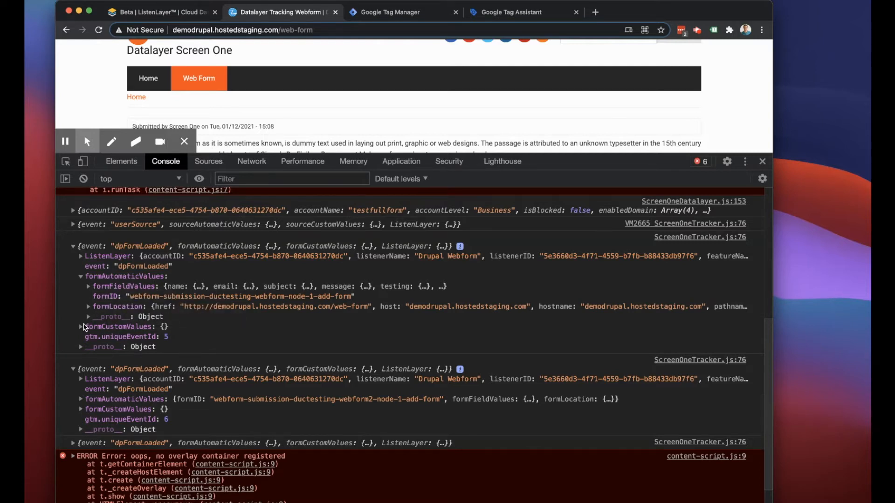
left_click(81, 327)
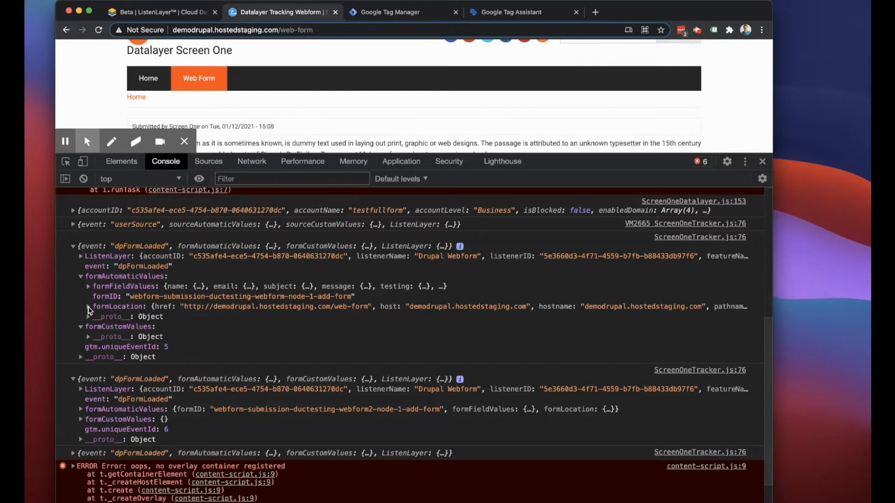
left_click(164, 12)
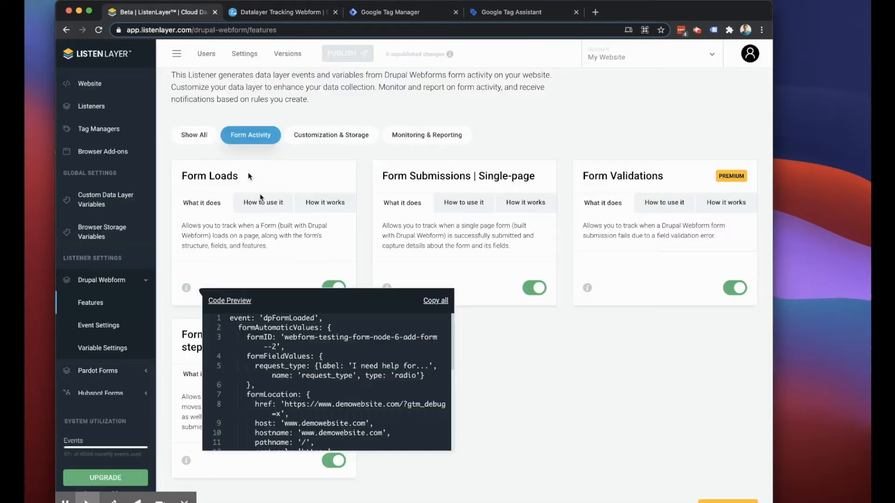
left_click(328, 136)
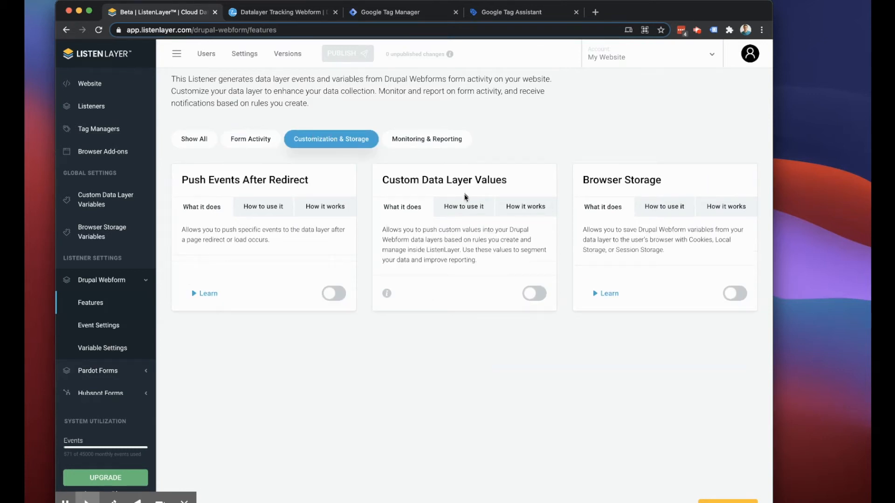
Return to the web form page's console and expand formLocation and formFieldValues in the first dpFormLoaded event
left_click(280, 13)
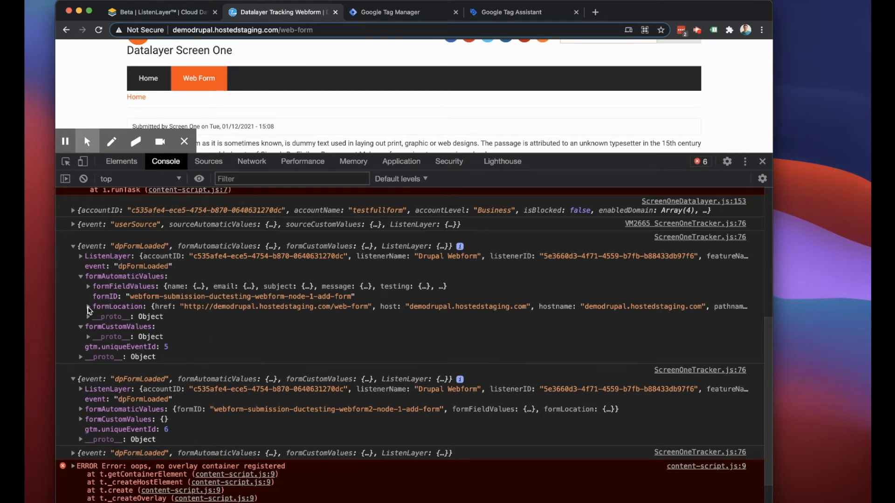
left_click(88, 307)
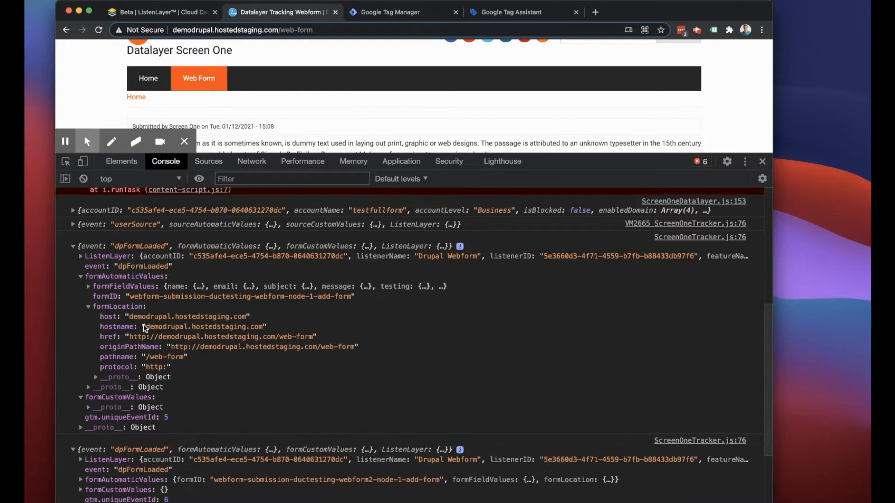
left_click(88, 287)
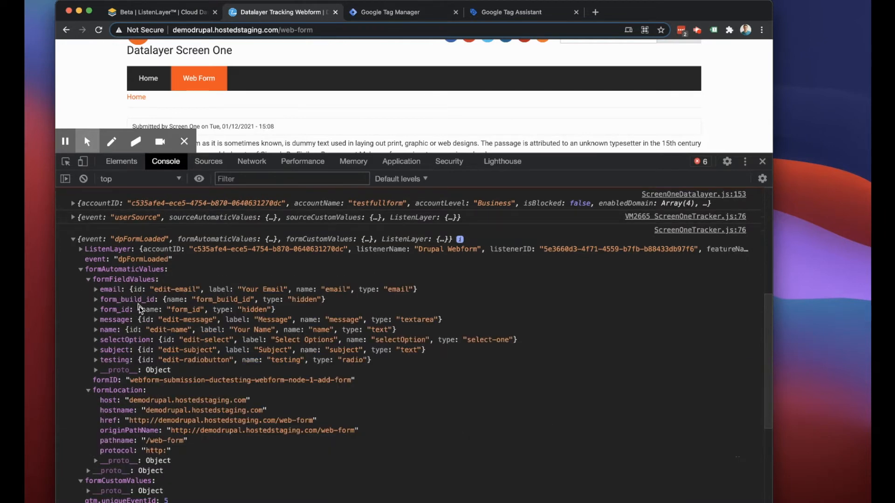
scroll(140, 302, "down", 1)
scroll(139, 302, "up", 1)
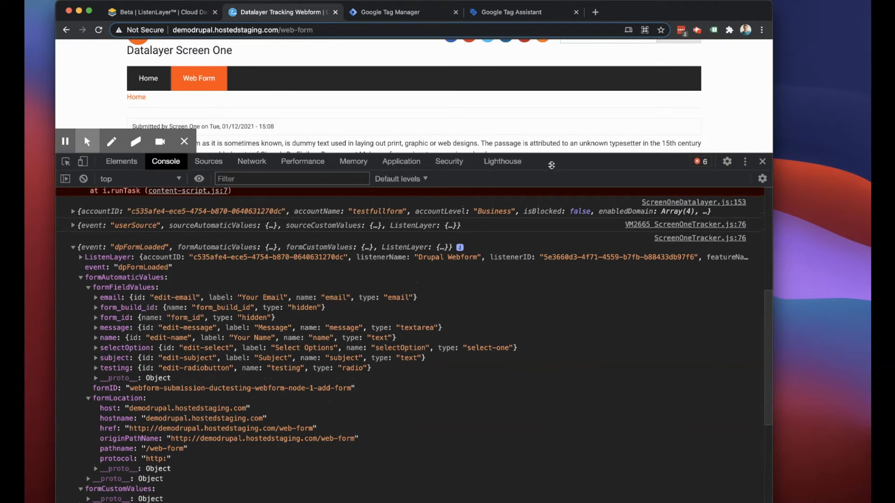
Shrink the developer tools area to reveal more of the WebForm Contact form on the page
left_click_drag(554, 164, 555, 235)
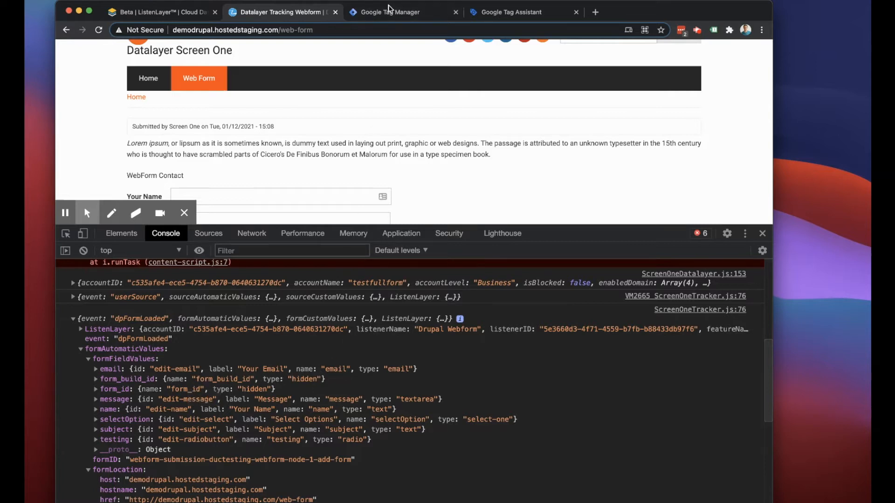
mouse_move(383, 16)
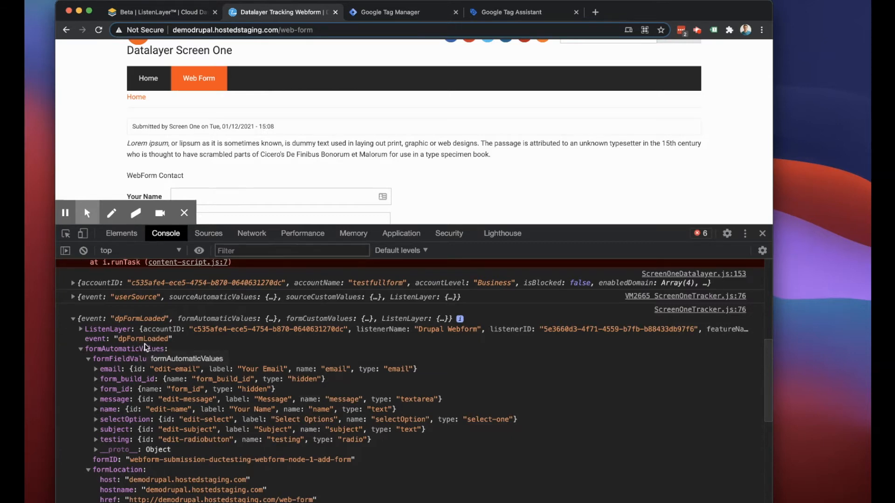
left_click_drag(551, 225, 547, 311)
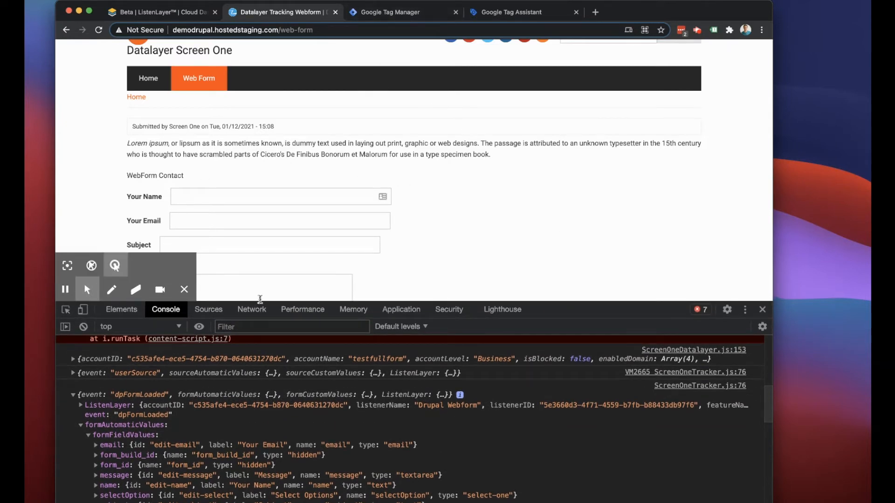
Switch to Tag Assistant and expand the API call of dpFormLoaded event 11 to read its data layer push
left_click(698, 31)
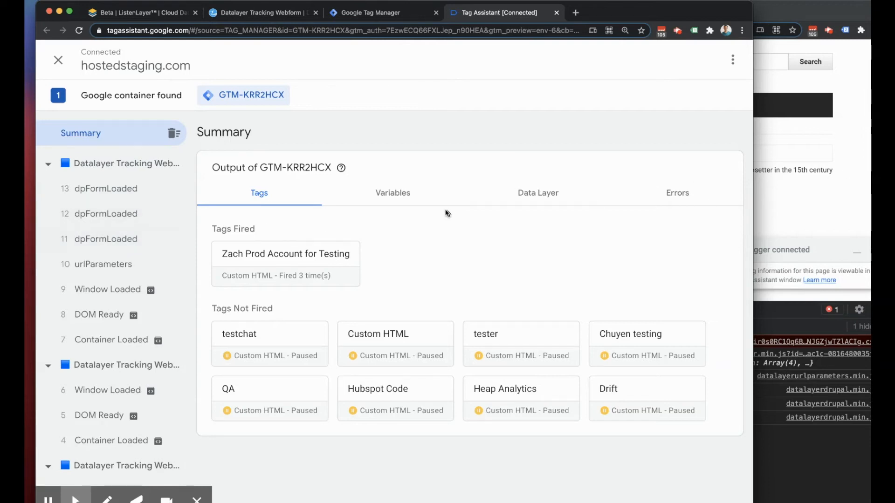
left_click(89, 238)
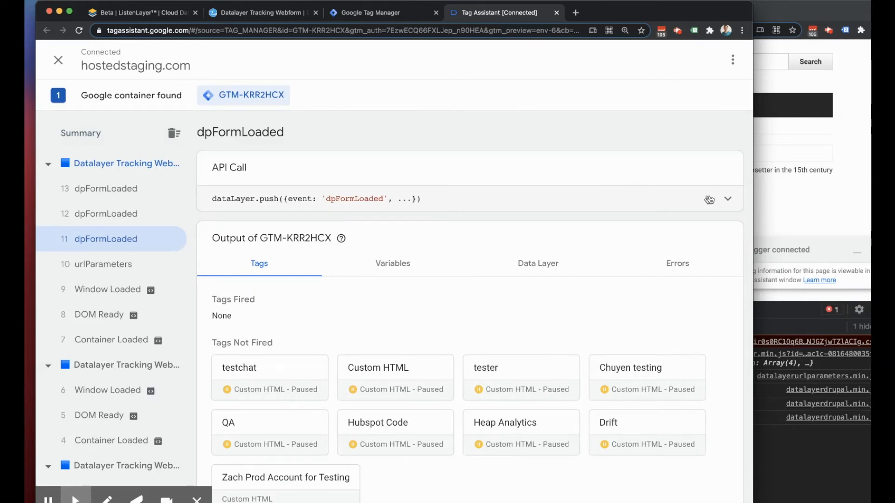
left_click(724, 198)
scroll(392, 269, "down", 2)
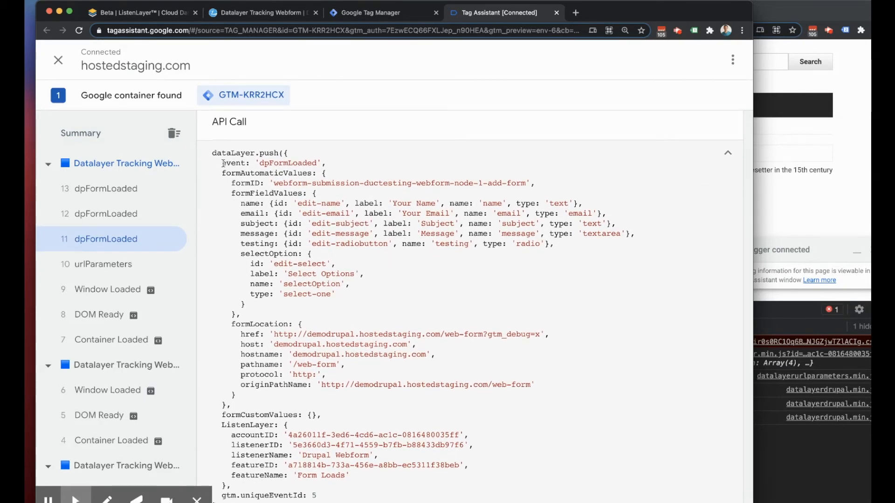
scroll(224, 163, "down", 3)
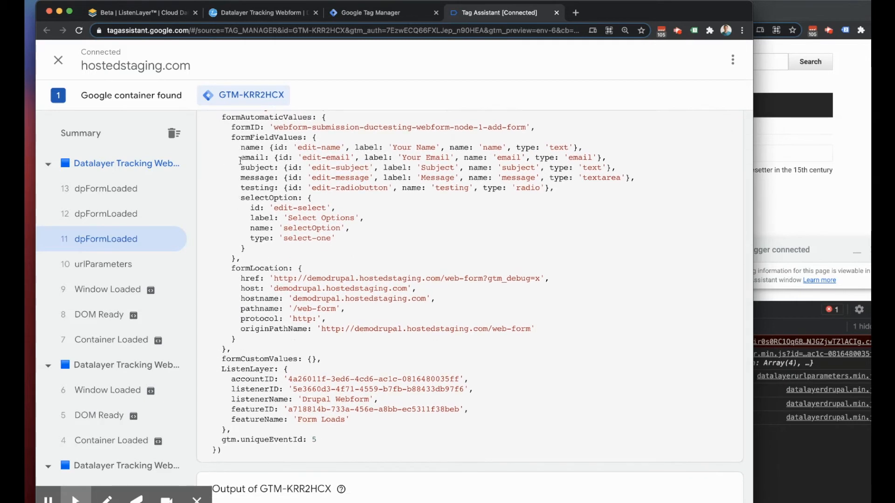
scroll(242, 171, "up", 2)
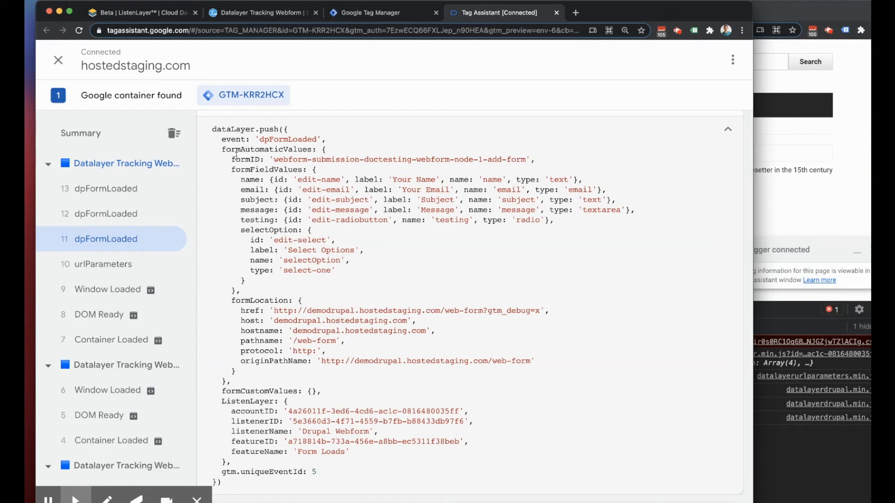
scroll(243, 159, "down", 3)
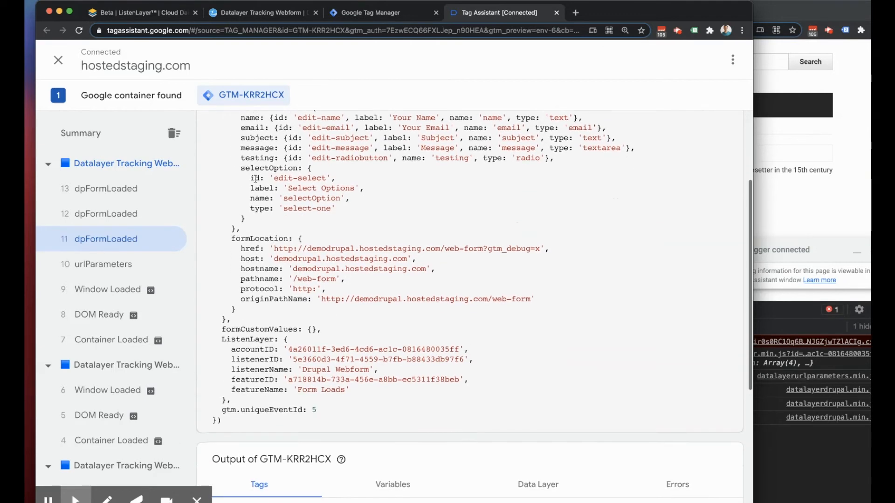
scroll(196, 199, "up", 4)
Highlight the formAutomaticValues, formCustomValues, formLocation and formID parts of the dpFormLoaded API call, and collapse the call
left_click_drag(220, 185, 242, 412)
scroll(241, 412, "down", 2)
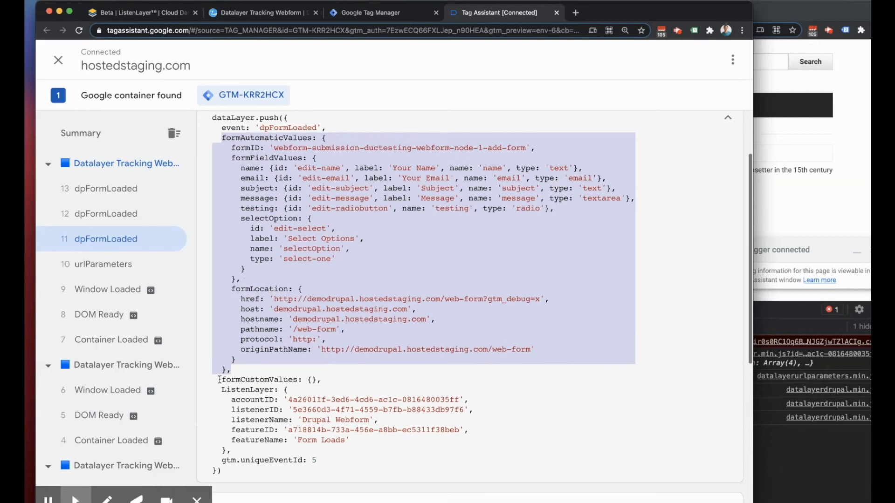
left_click_drag(222, 379, 347, 377)
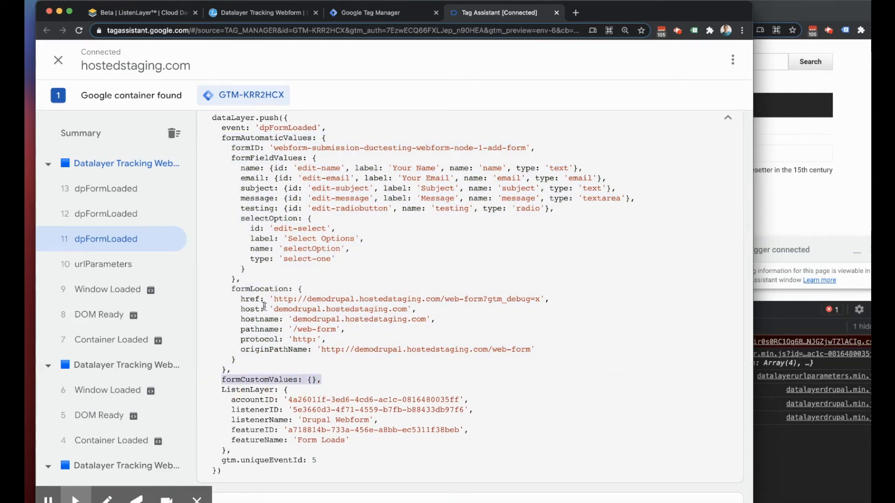
left_click_drag(227, 287, 283, 339)
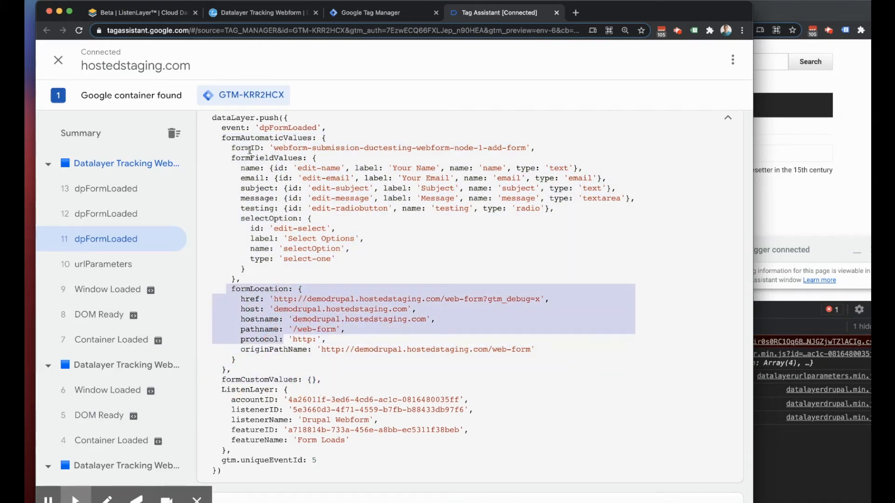
left_click_drag(250, 150, 393, 149)
left_click(729, 119)
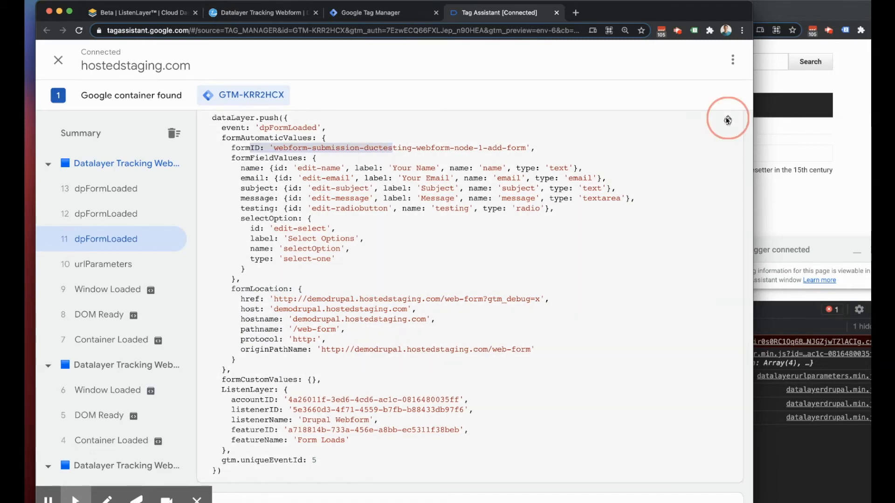
Examine the Data Layer values and the Variables output for the selected dpFormLoaded event
left_click(517, 252)
scroll(361, 343, "down", 5)
scroll(362, 344, "down", 5)
scroll(271, 425, "up", 10)
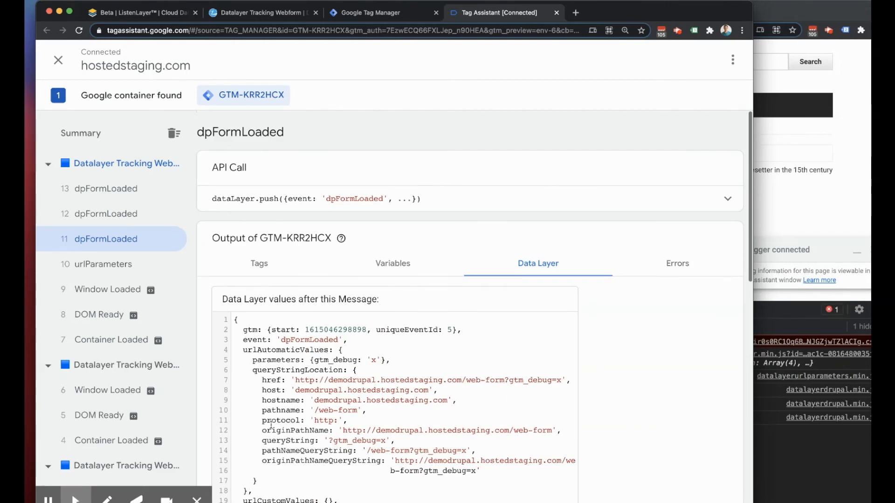
left_click(394, 264)
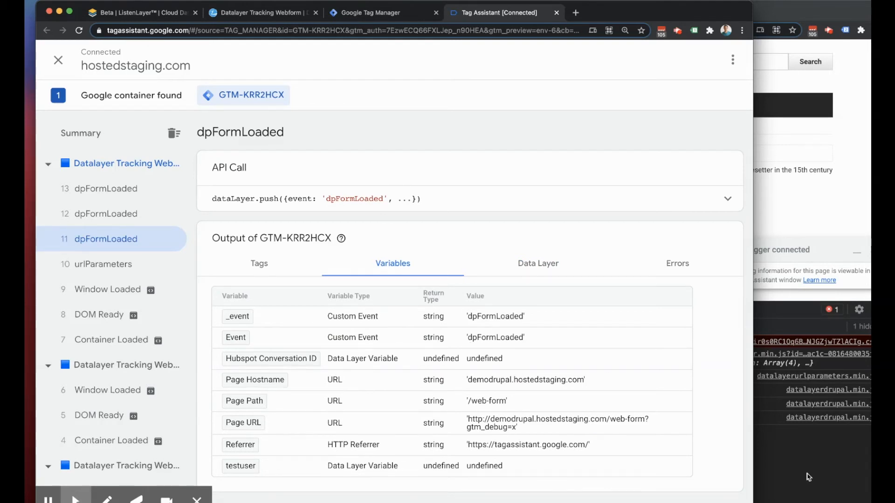
In the debug-connected page's console, expand the first dpFormLoaded event down to formFieldValues and copy the property path of formID
left_click(770, 317)
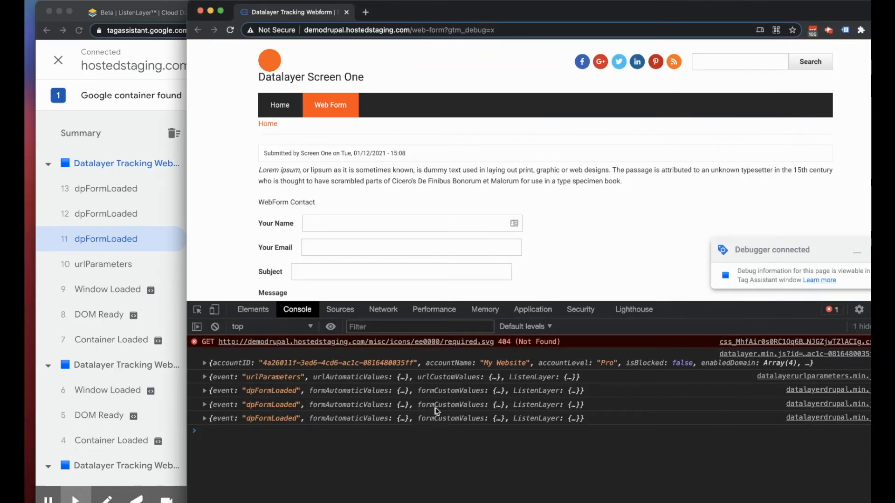
left_click(205, 392)
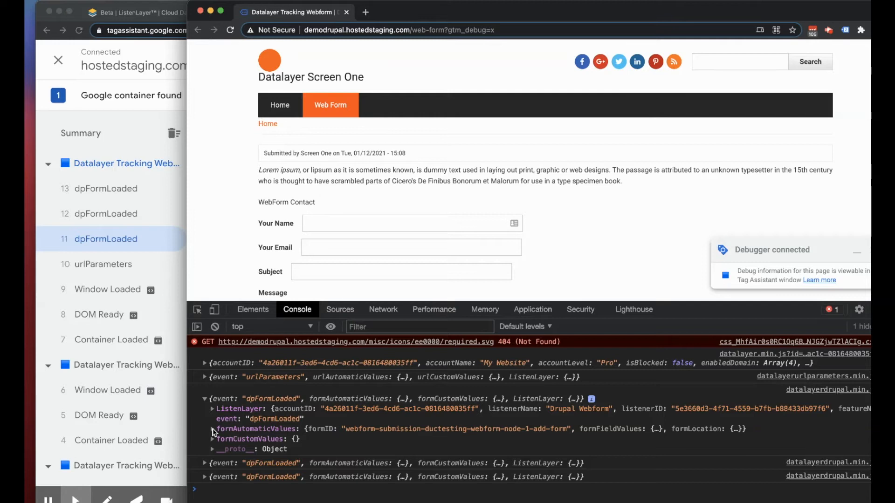
left_click(212, 430)
left_click(246, 441)
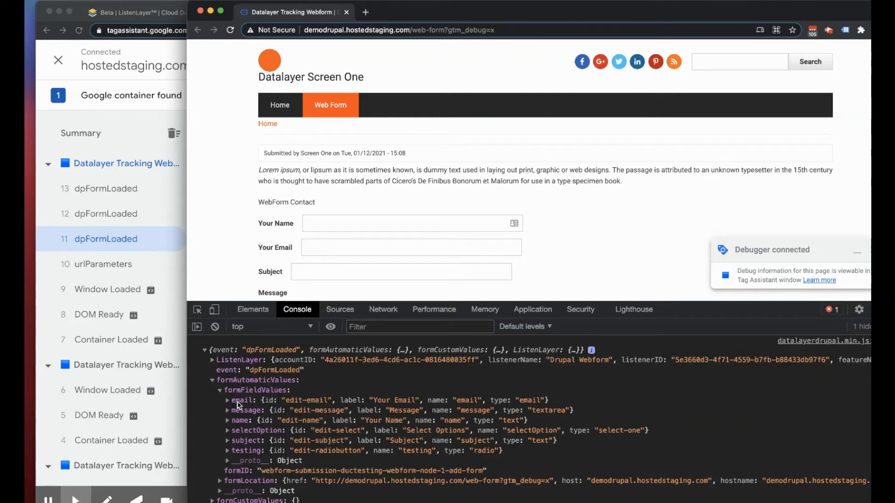
right_click(238, 471)
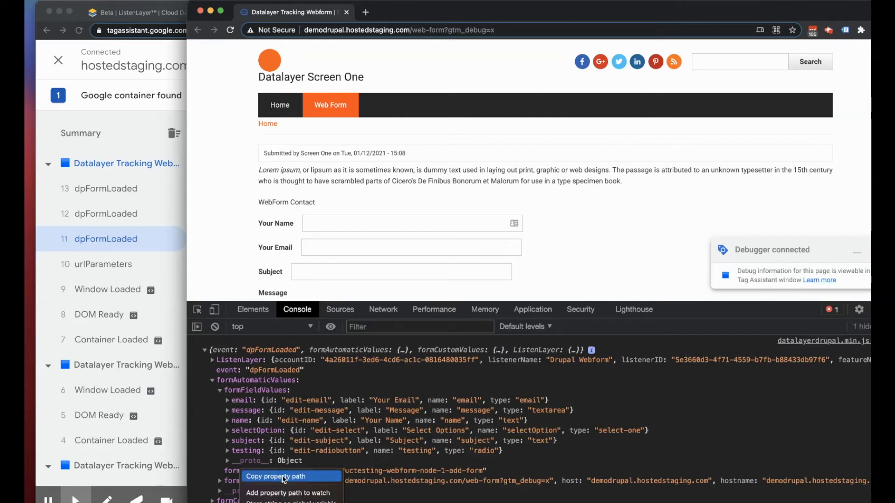
left_click(283, 476)
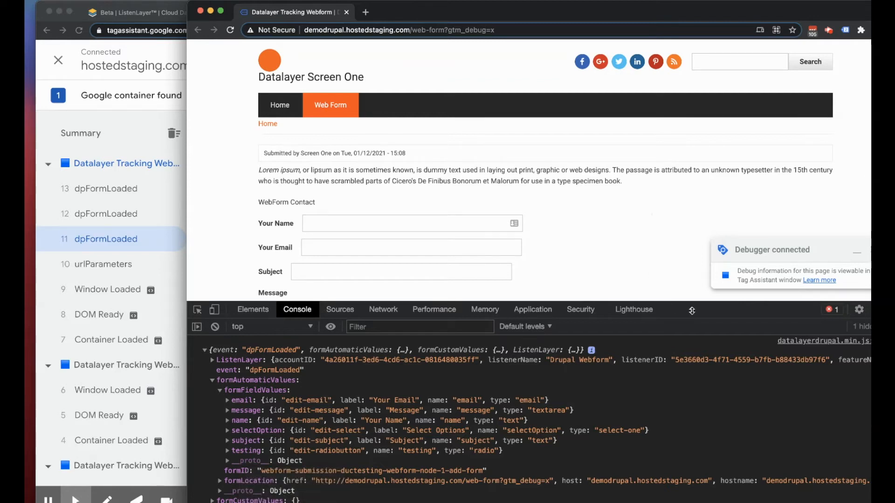
Shrink the console pane and submit the WebForm Contact form with every field empty to trigger a validation failure
left_click_drag(694, 316, 671, 424)
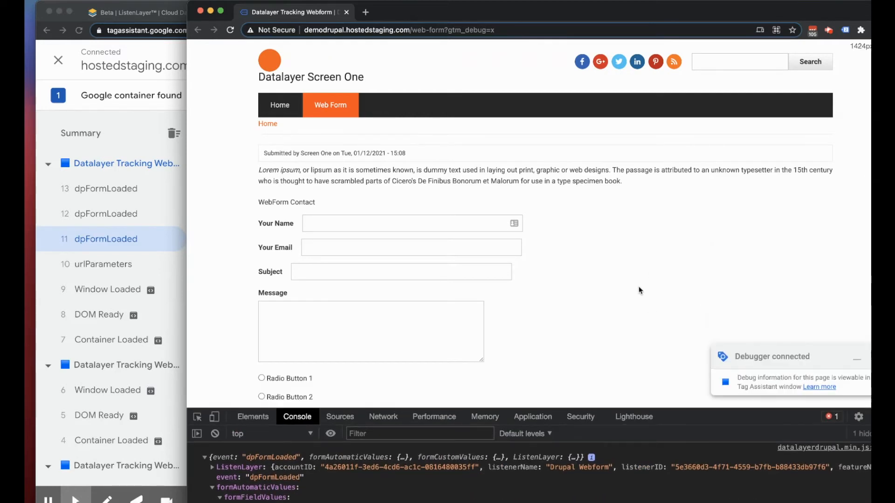
scroll(639, 286, "down", 5)
scroll(637, 285, "up", 3)
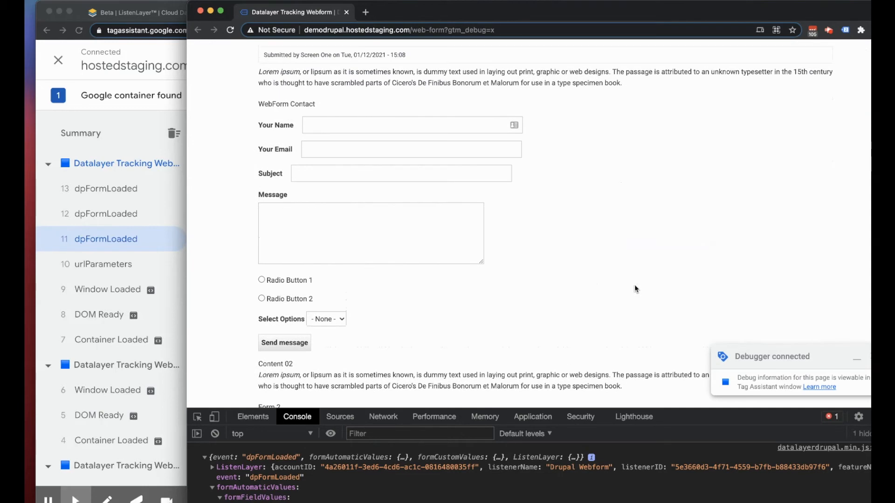
left_click(286, 343)
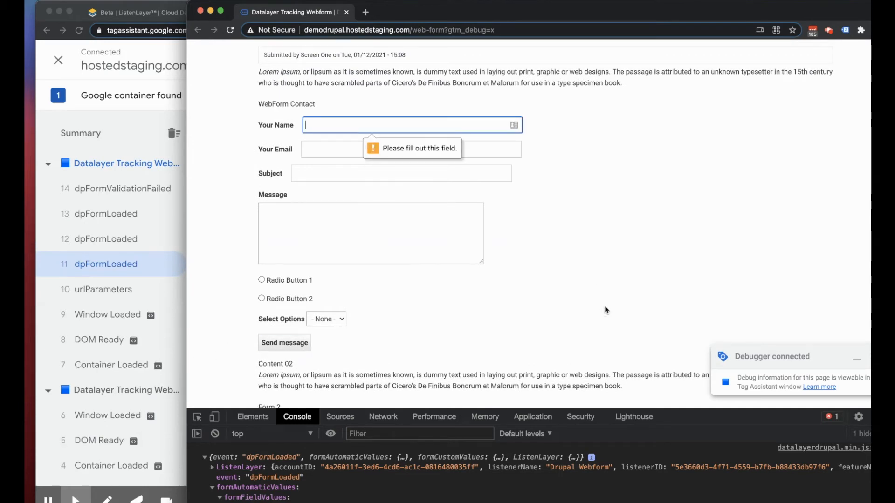
scroll(602, 312, "up", 1)
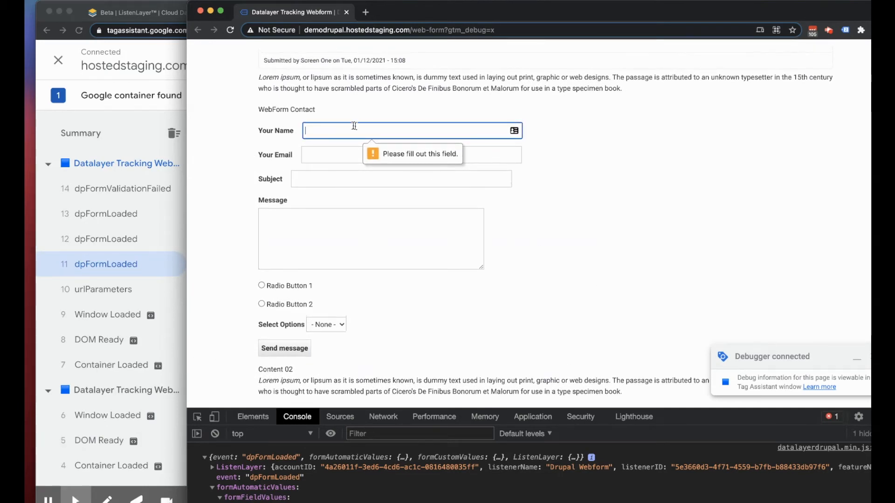
scroll(373, 201, "up", 1)
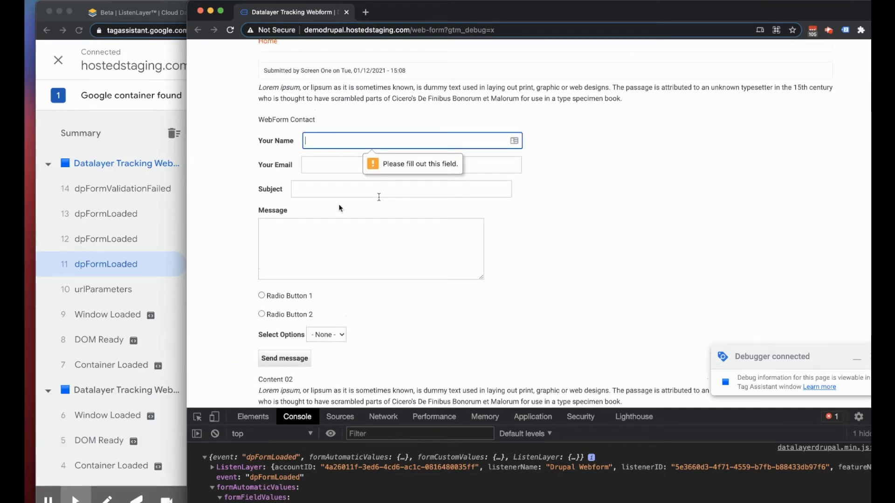
In Tag Assistant, expand the API call of the dpFormValidationFailed event, highlight its event name and read the field validation errors
left_click(132, 200)
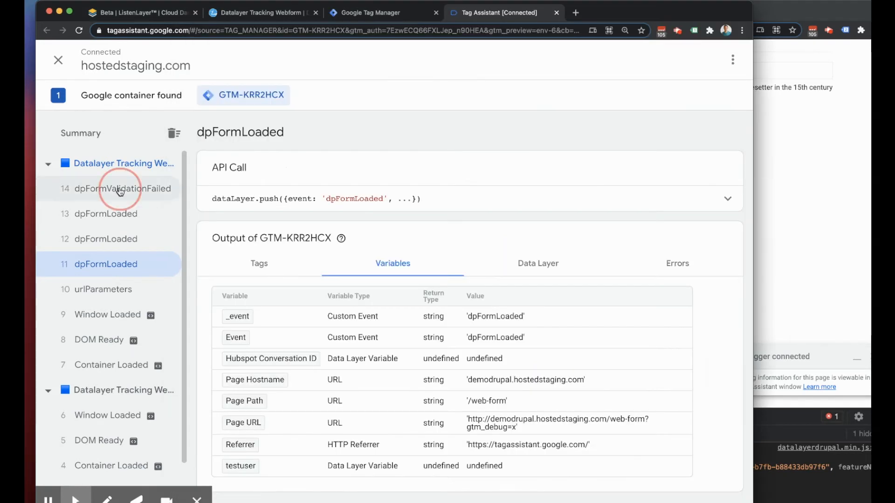
left_click(140, 189)
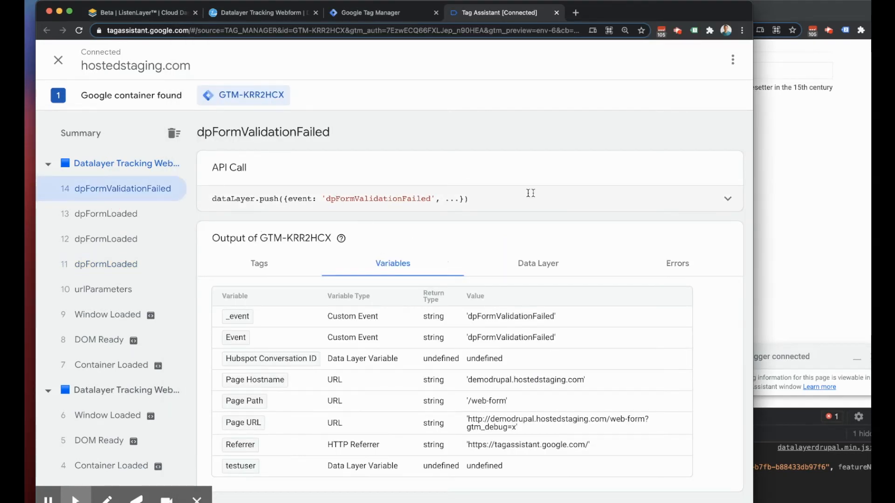
left_click(728, 199)
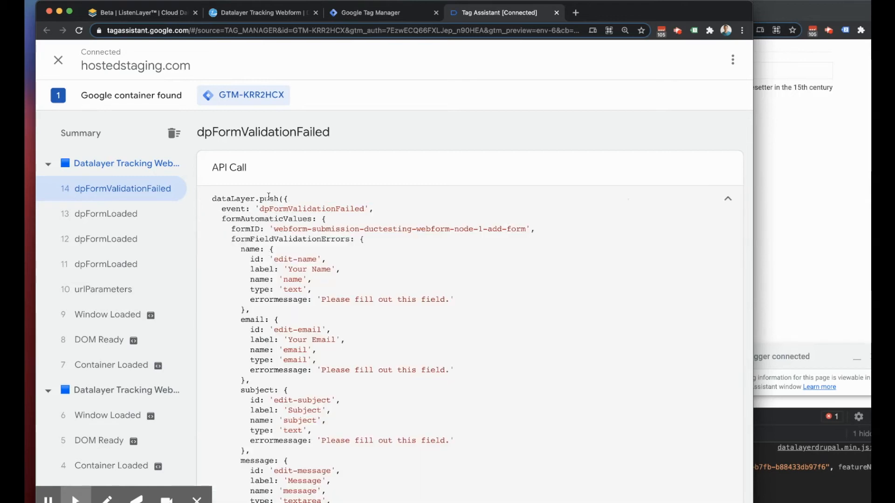
scroll(293, 262, "down", 3)
scroll(287, 262, "up", 1)
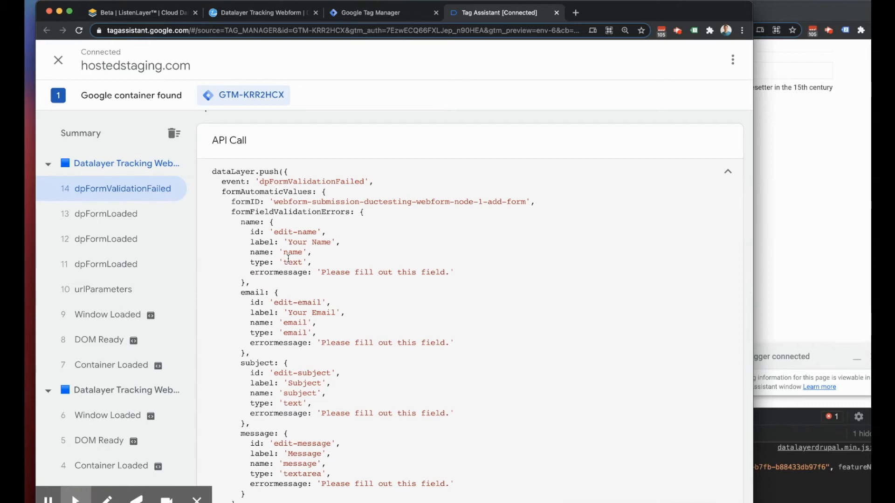
left_click_drag(363, 182, 260, 181)
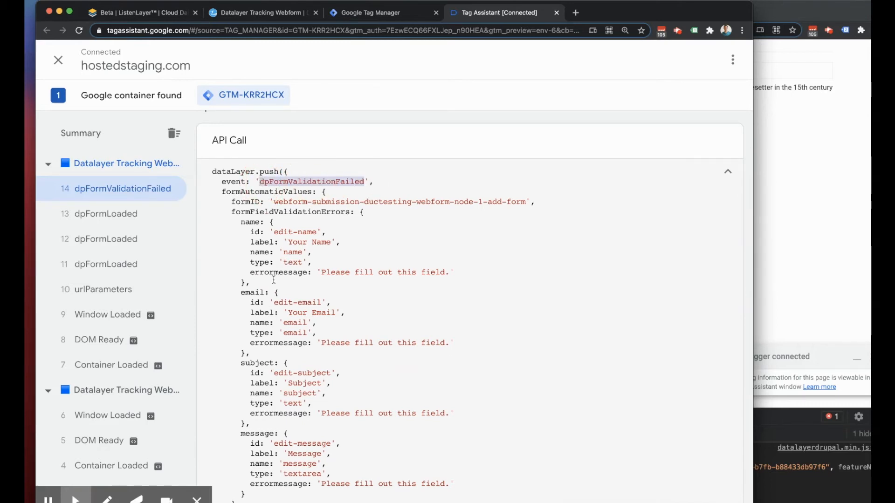
scroll(274, 279, "down", 1)
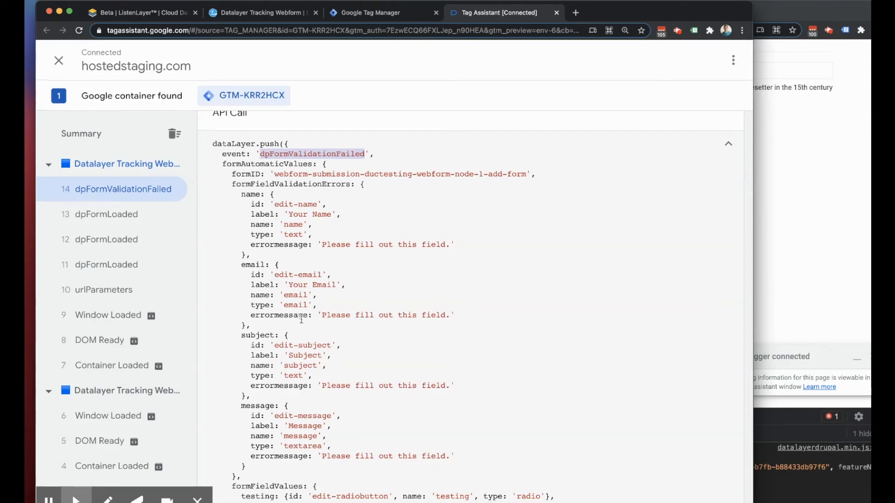
Switch to ListenLayer and view the Monitoring & Reporting features of the Drupal Webform listener
left_click(135, 15)
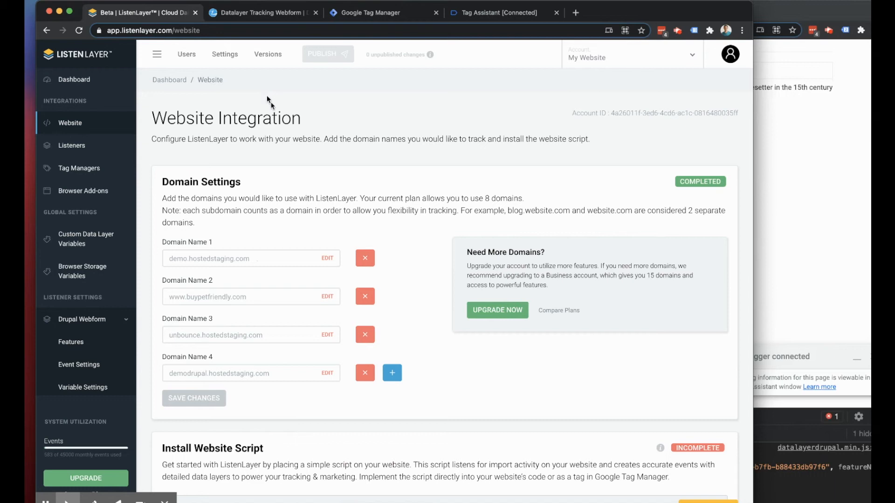
left_click(70, 342)
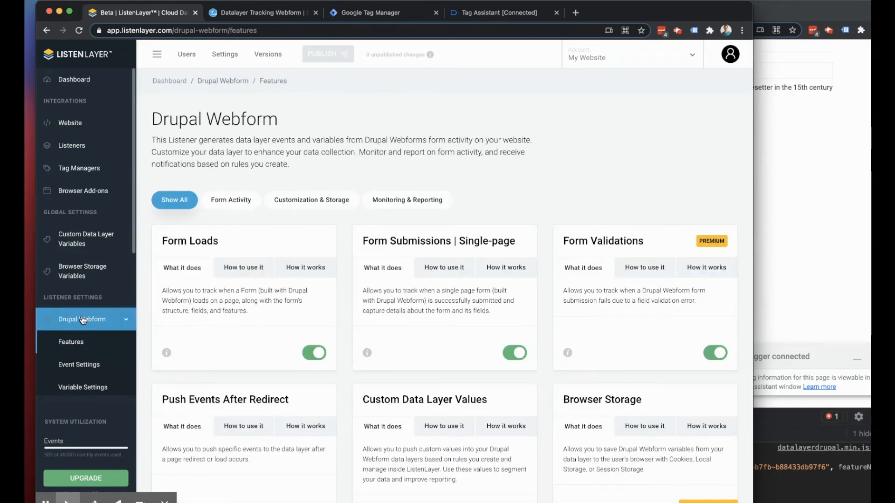
scroll(80, 317, "down", 2)
left_click(400, 203)
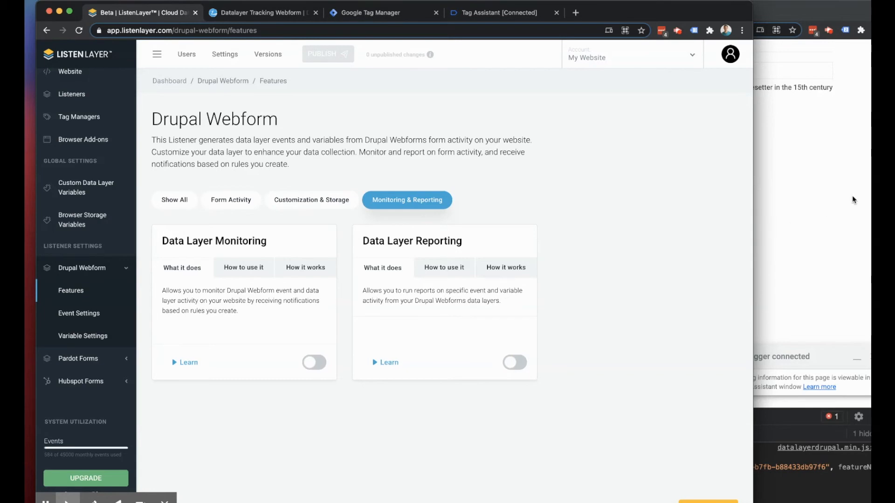
Return to the debug-connected web form, enter "test" as Your Name and fill in Your Email with the suggested test address
left_click(793, 220)
scroll(309, 226, "up", 2)
left_click(318, 167)
type("test")
key("Tab")
type("etst")
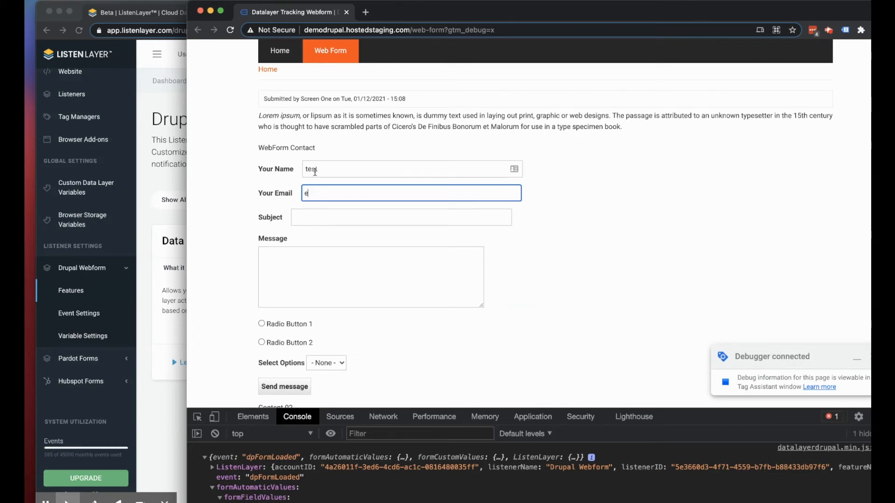
key("BackSpace")
key("BackSpace")
key("BackSpace")
type("test")
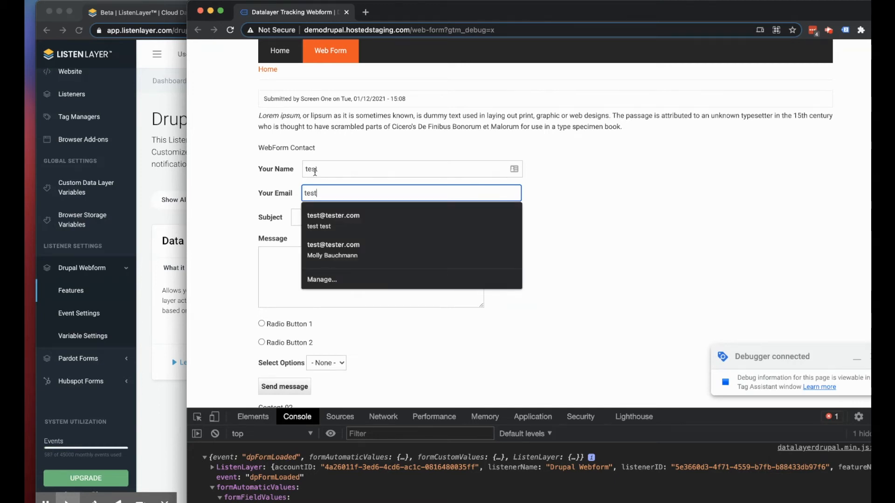
key("Down")
key("Return")
Enter "test" as the subject and message, choose Radio Button 1 and set Select Options to One
key("Tab")
type("test")
key("Tab")
scroll(259, 237, "down", 3)
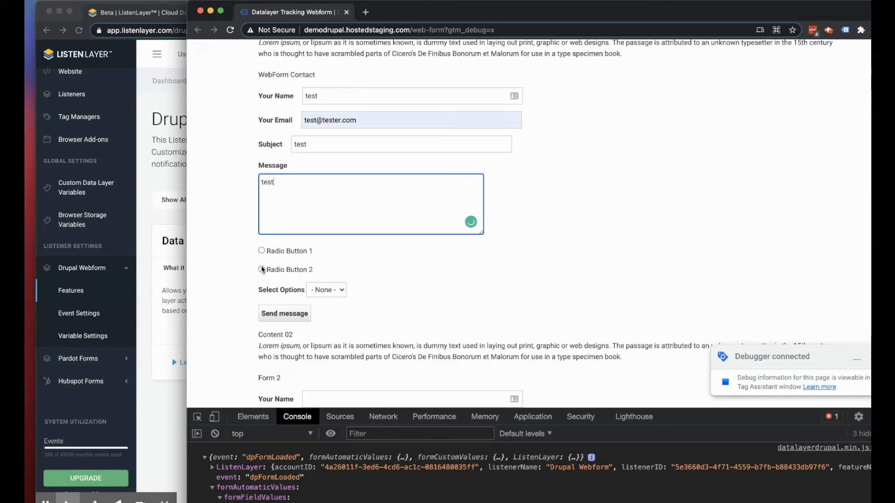
left_click(261, 251)
left_click(324, 289)
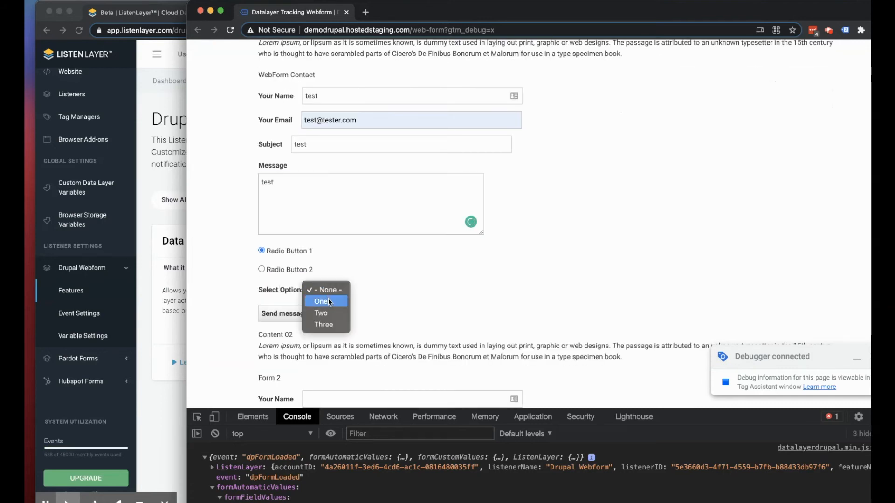
left_click(328, 300)
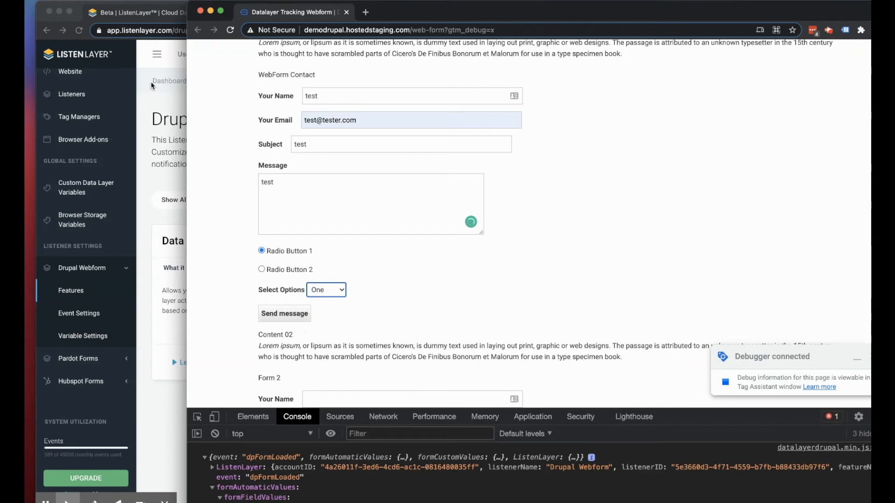
Bring up Tag Assistant beside the form page and send the completed WebForm Contact message
left_click(149, 77)
left_click(501, 18)
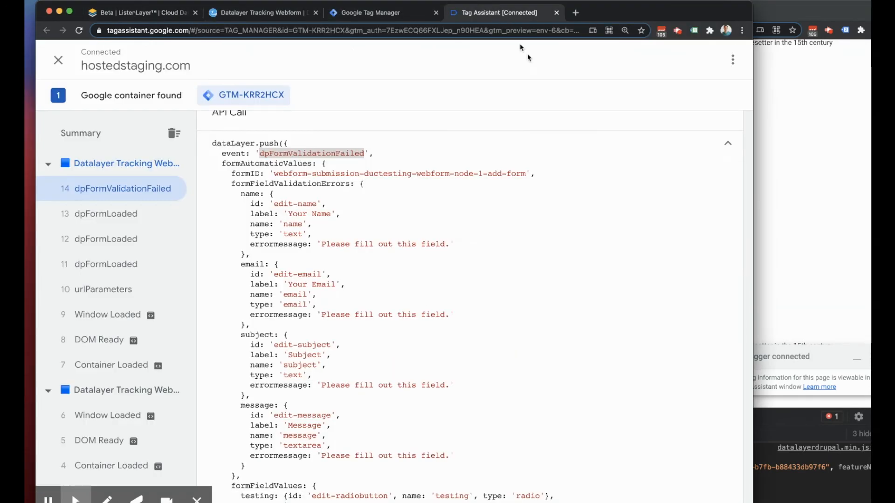
left_click(811, 241)
left_click(283, 314)
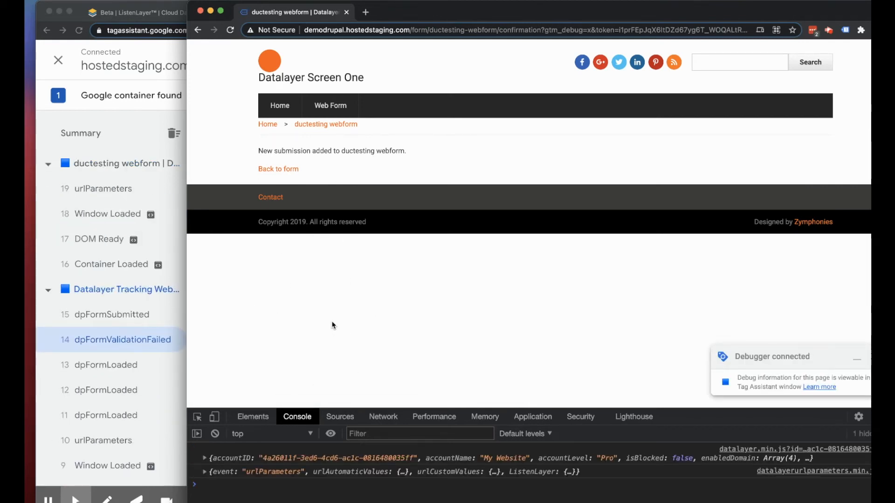
Open the dpFormSubmitted event in Tag Assistant and examine the field values and form location in its API call
left_click(99, 314)
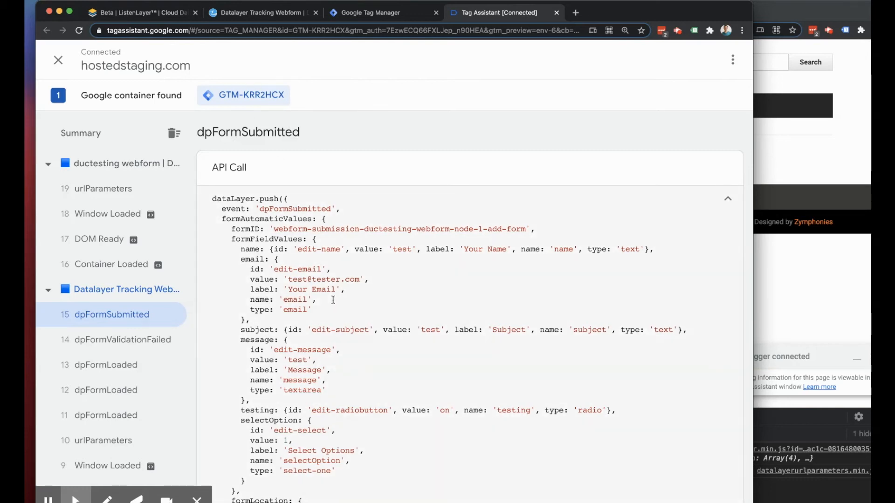
scroll(332, 299, "down", 3)
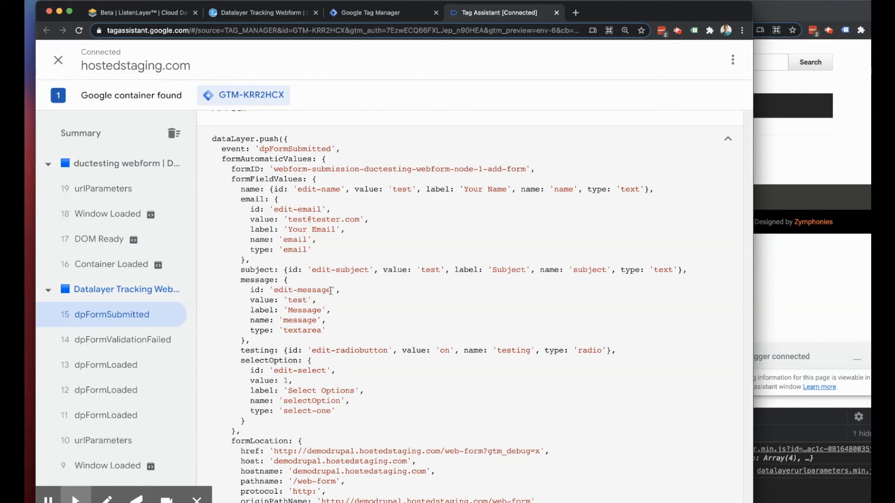
scroll(330, 290, "down", 2)
scroll(330, 290, "up", 2)
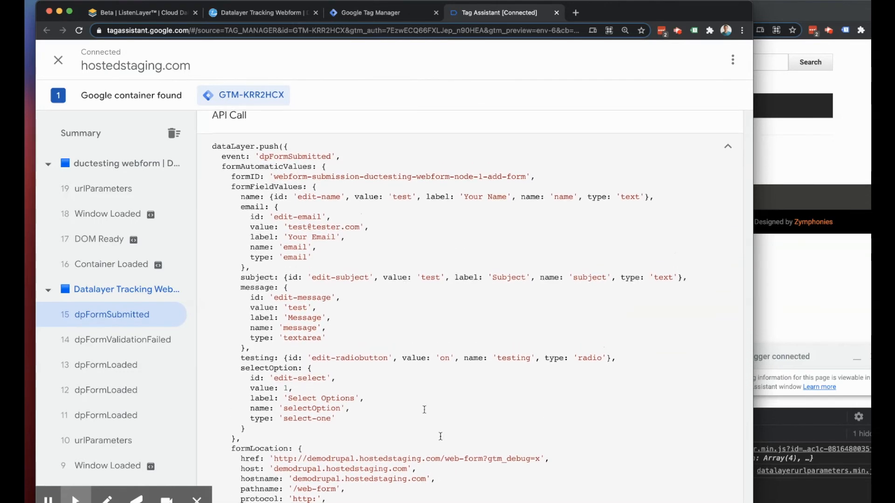
scroll(259, 222, "up", 1)
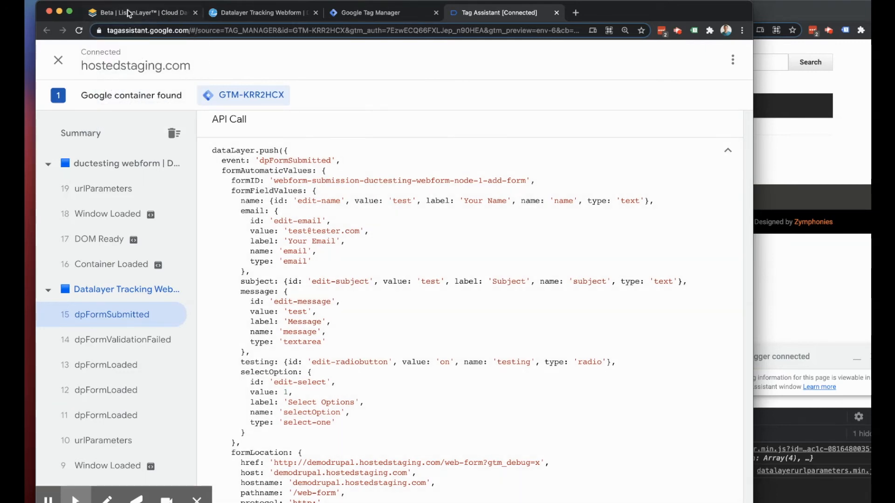
Review ListenLayer's Form Activity features, highlight the Form Submissions | Single-page title and show the Monitoring & Reporting features
left_click(129, 14)
left_click(230, 200)
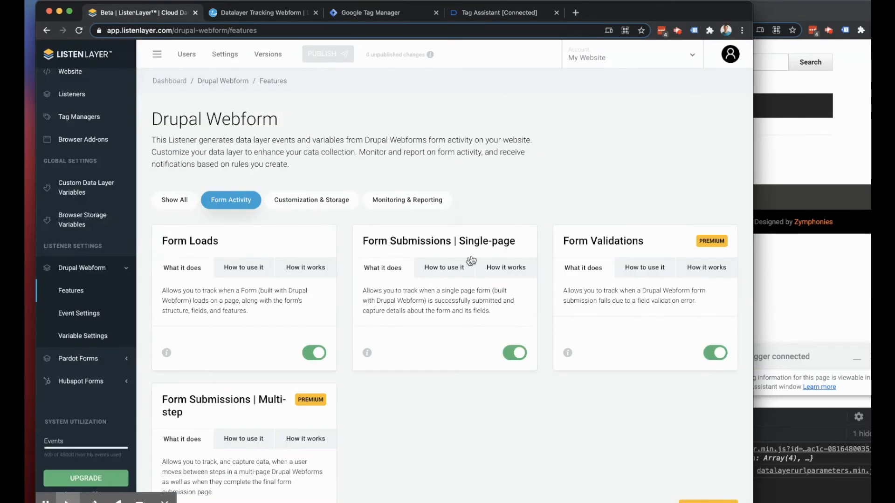
left_click_drag(368, 240, 503, 242)
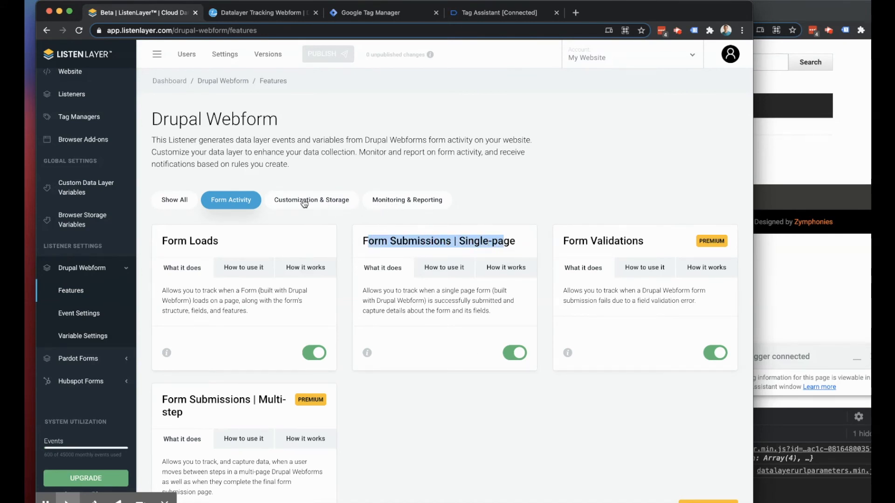
left_click(419, 202)
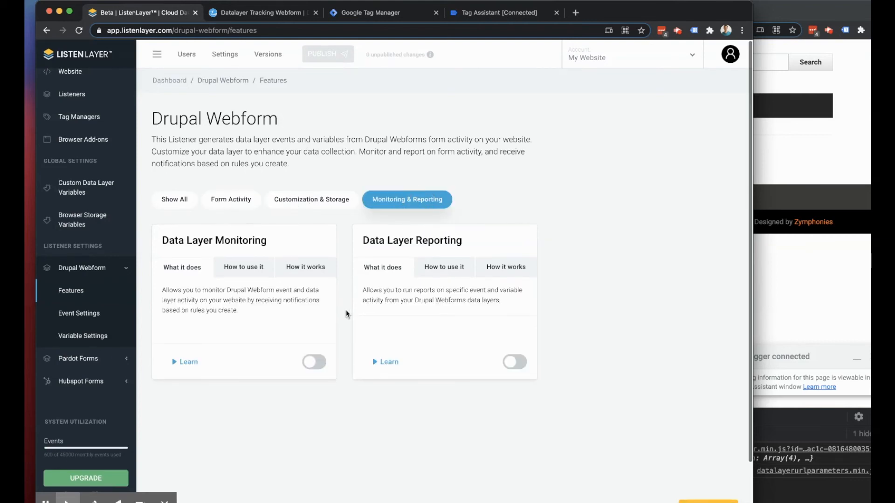
Enable Push Events After Redirect among the Customization & Storage features and open the Drupal Webform event settings
left_click(300, 202)
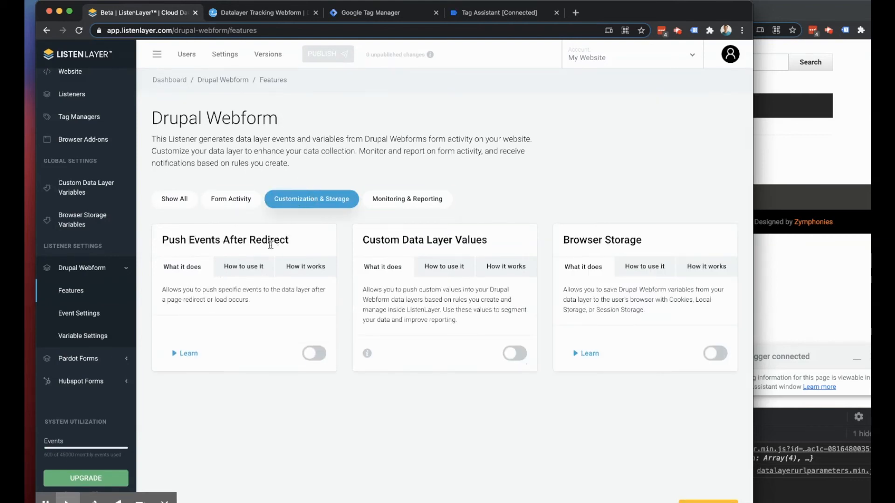
left_click(315, 356)
left_click(355, 336)
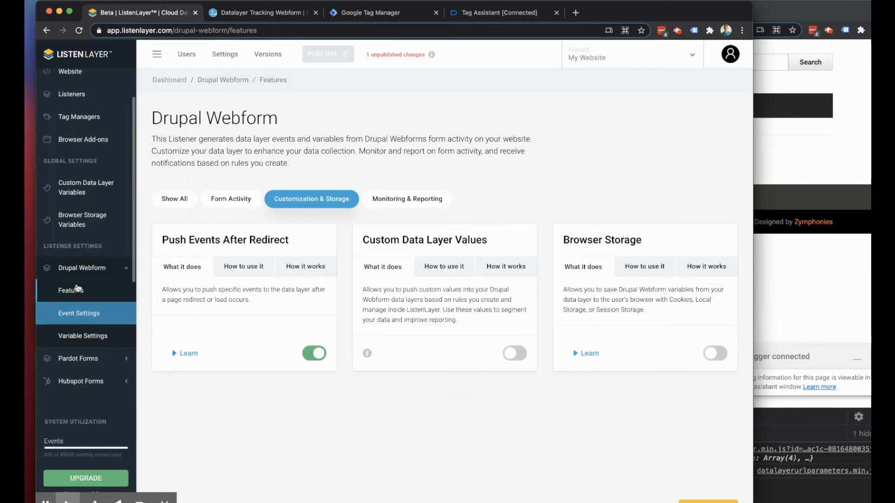
left_click(77, 317)
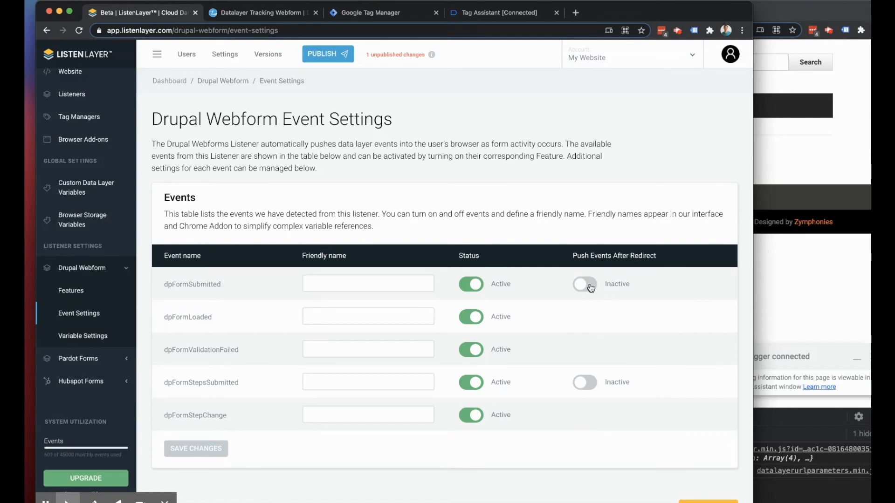
Return to the debug-connected confirmation page, enlarge its console pane and go to the site's home page
left_click(377, 14)
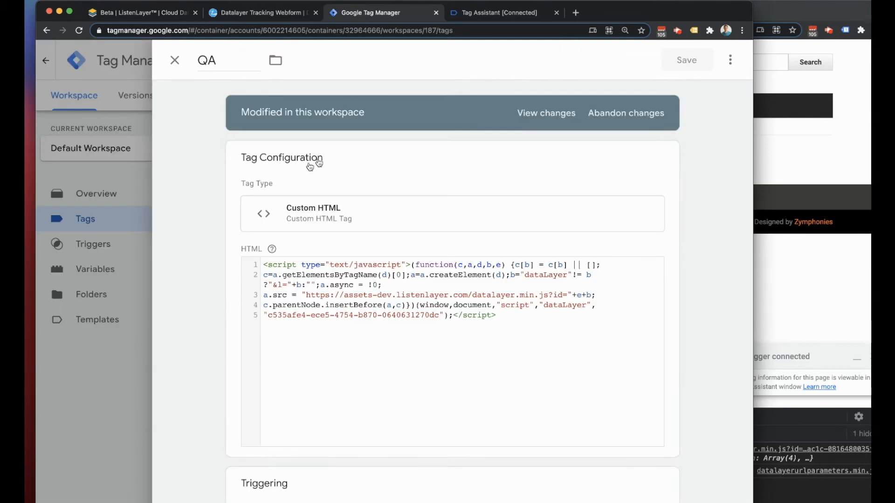
left_click(478, 17)
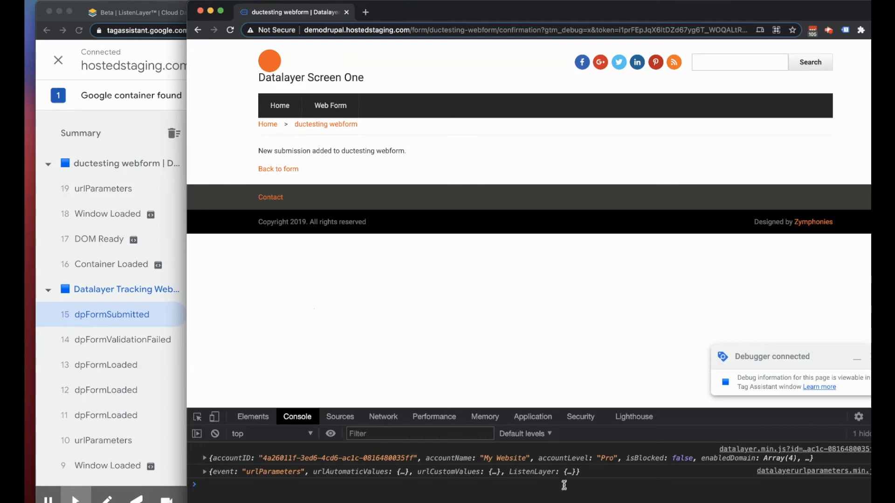
left_click_drag(700, 415, 372, 283)
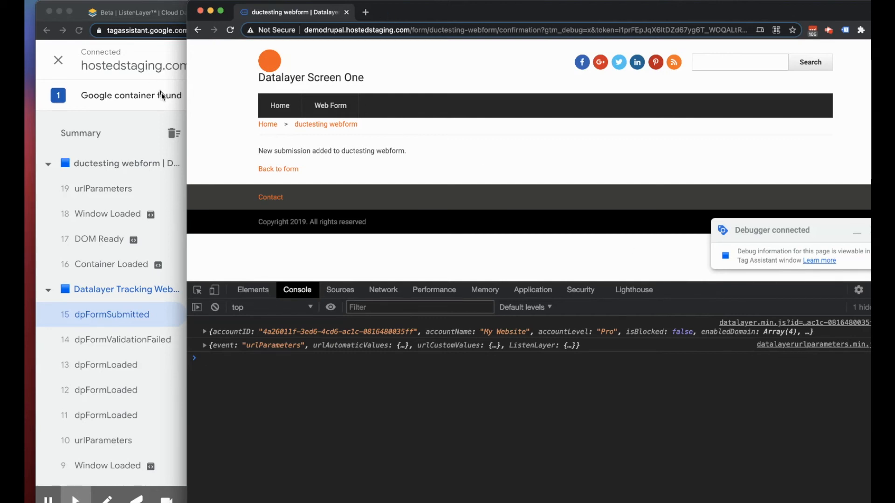
left_click(267, 124)
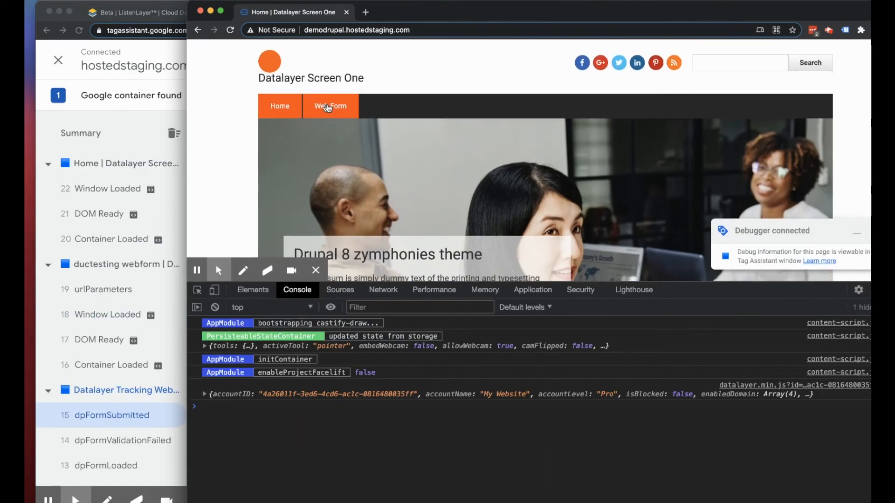
Open the demo site's Web Form page, reposition its window and close the developer tools
left_click(325, 106)
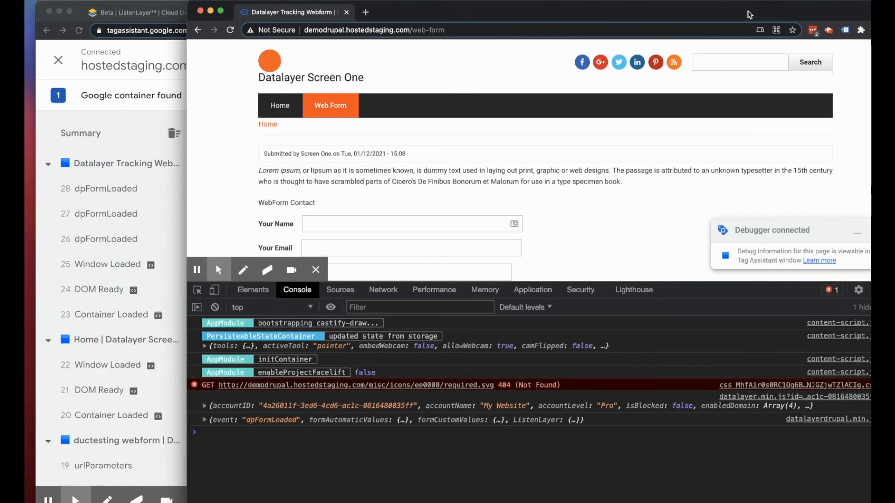
left_click_drag(749, 18, 703, 18)
left_click(851, 290)
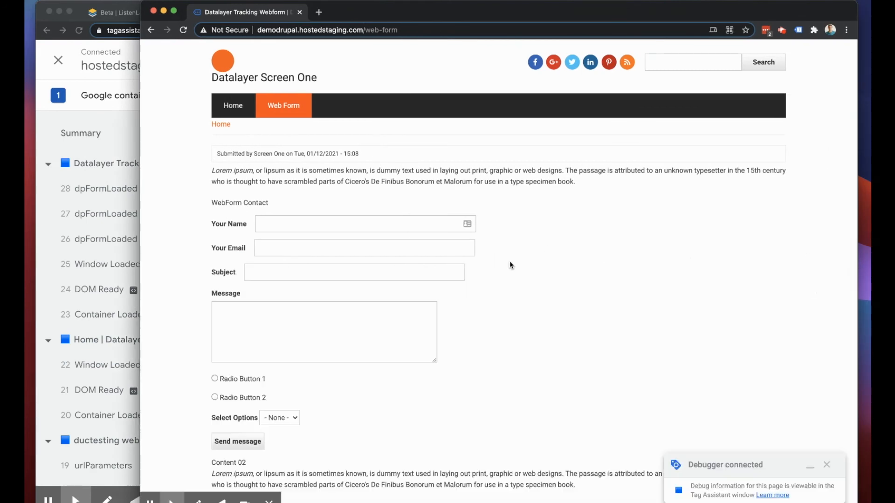
Complete the multi-step form's For Me page with test for both names and a test email, and advance to For a Friend or Family Member
scroll(510, 266, "down", 10)
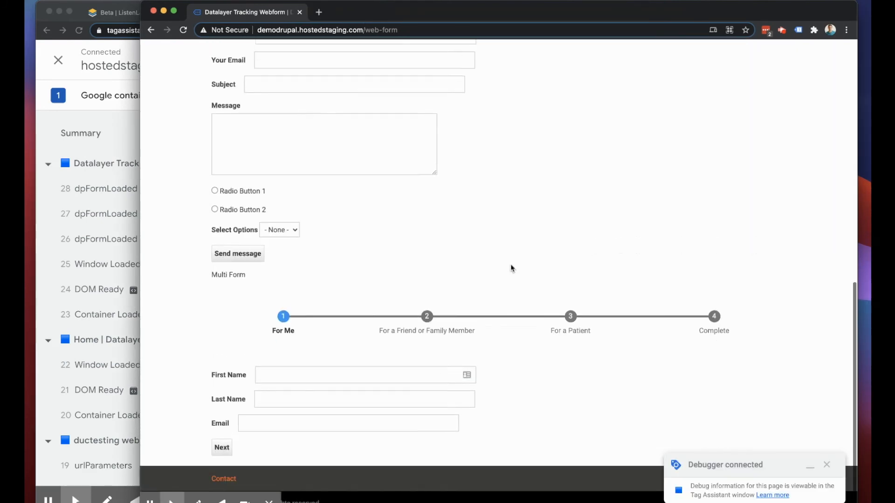
left_click_drag(399, 10, 412, 11)
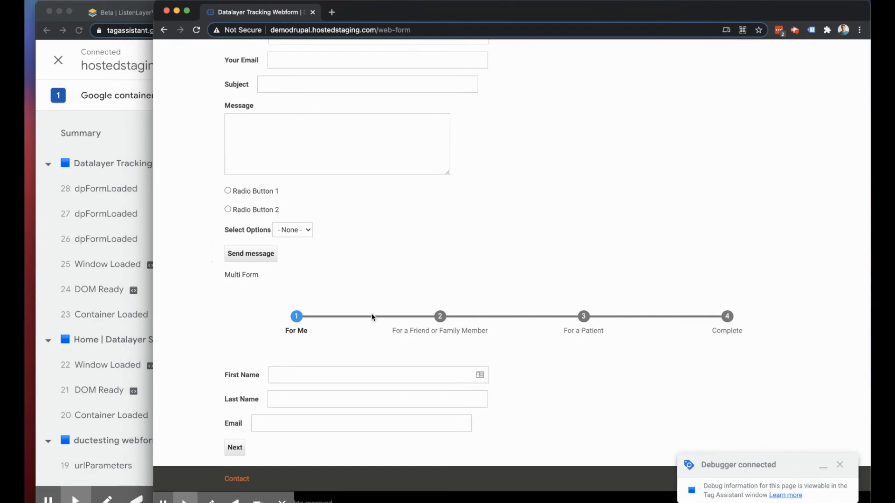
left_click(235, 446)
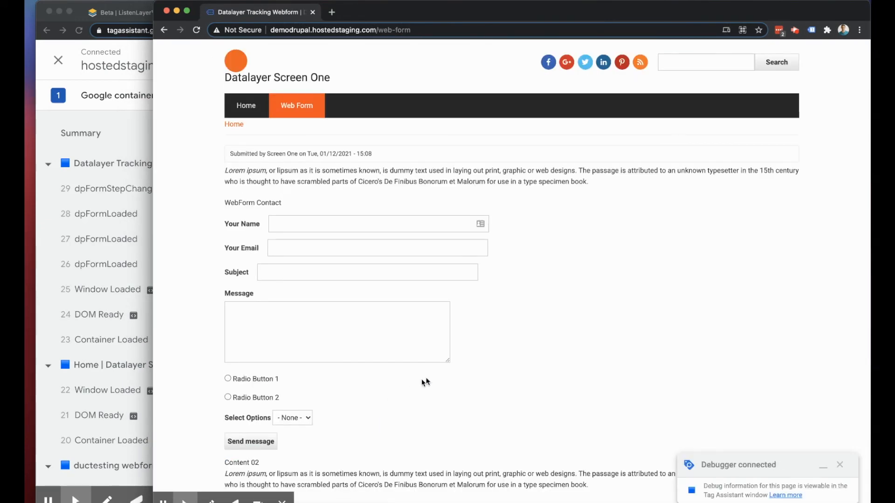
scroll(417, 386, "down", 10)
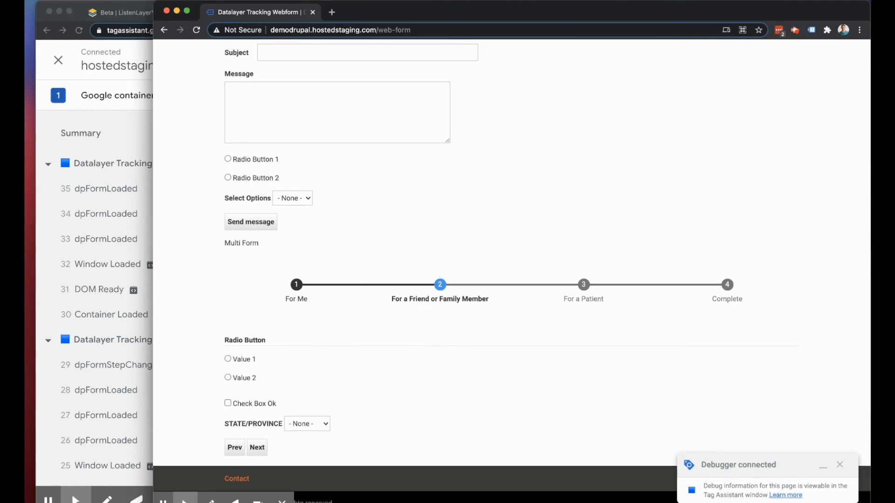
Switch to Tag Assistant, open the dpFormStepChange event, highlight the multi-step form ID and examine the field values in its API call
left_click(99, 277)
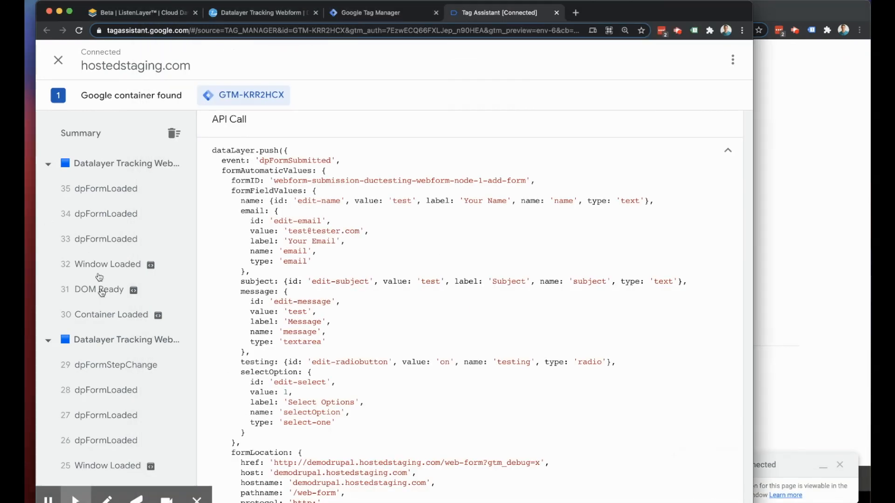
left_click(123, 370)
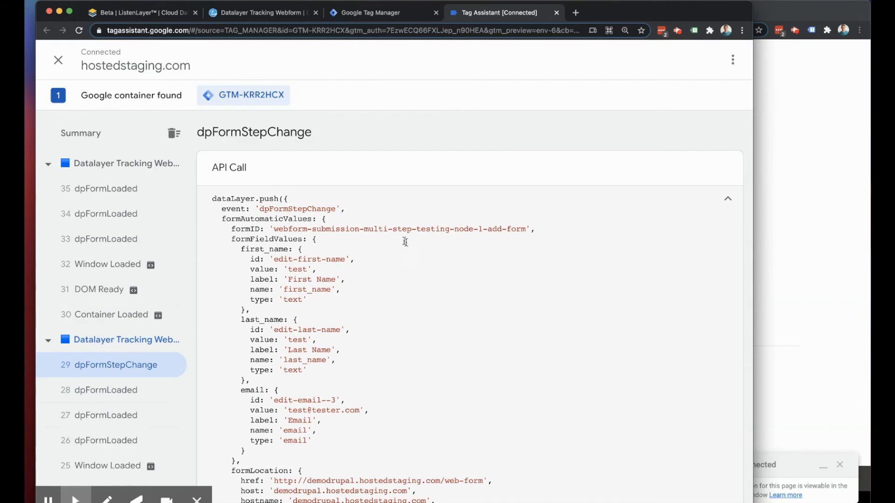
left_click_drag(311, 230, 449, 230)
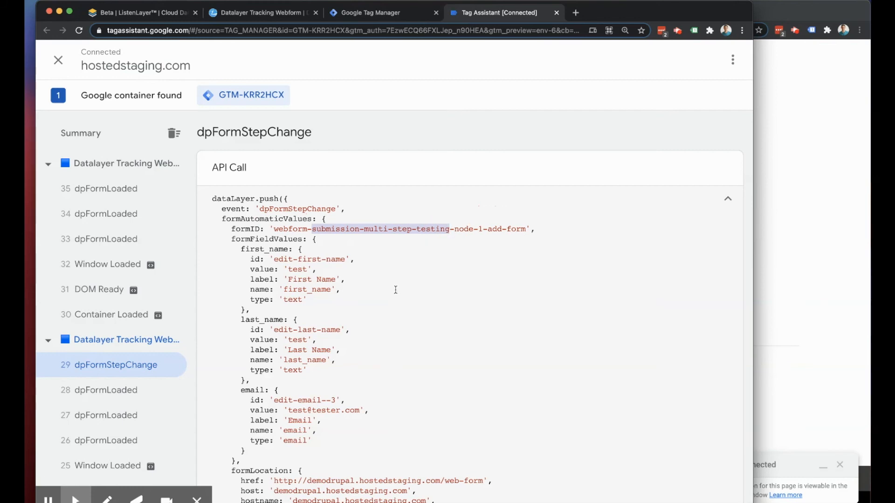
scroll(396, 290, "down", 3)
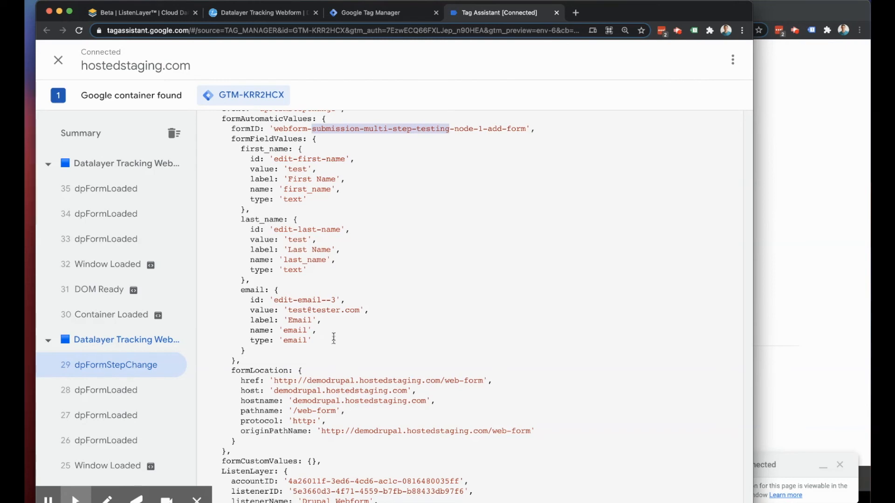
scroll(332, 334, "up", 1)
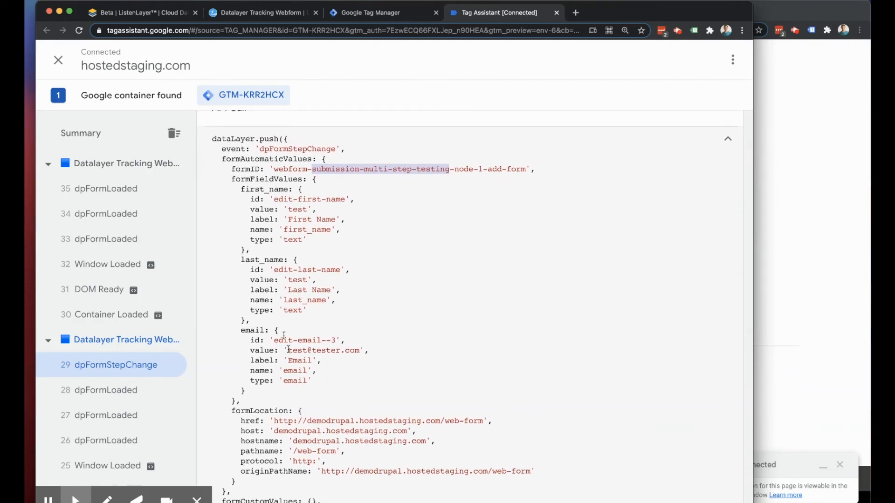
scroll(290, 252, "up", 1)
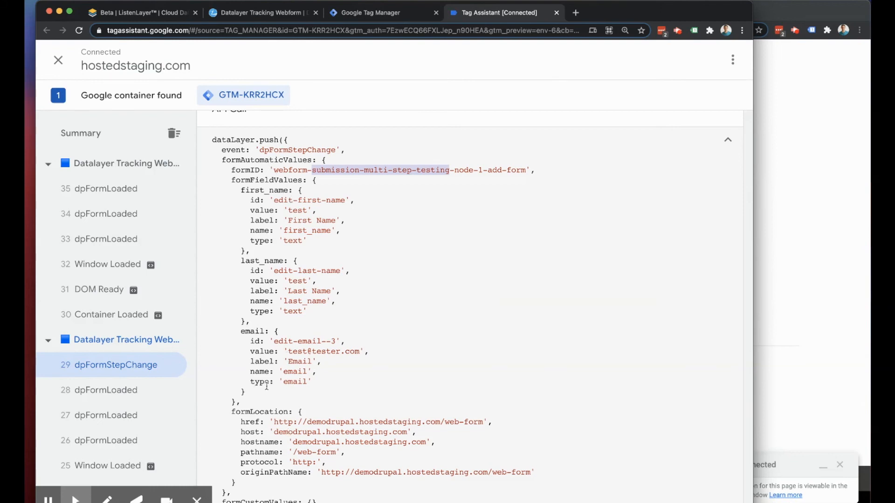
Examine the event's form location and ListenLayer details, highlighting the formCustomValues entry and the multi-step form ID
scroll(268, 387, "down", 1)
scroll(269, 391, "down", 4)
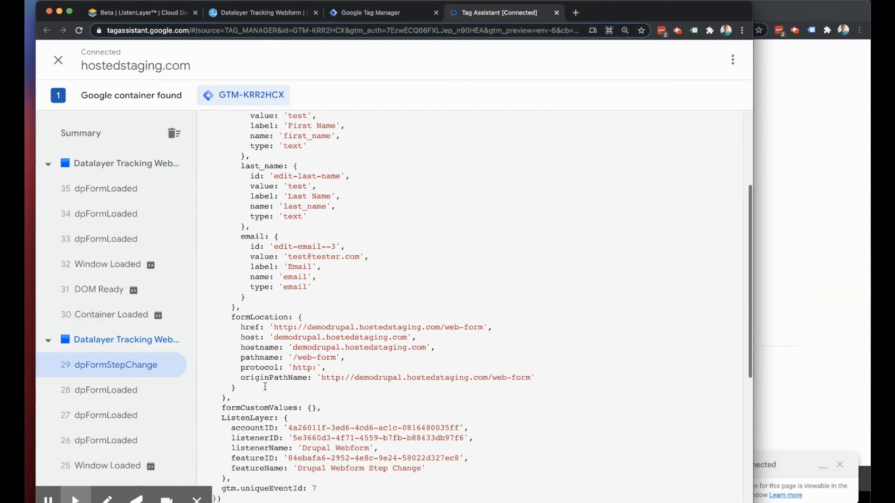
left_click(221, 409)
left_click_drag(222, 409, 318, 409)
scroll(353, 415, "up", 7)
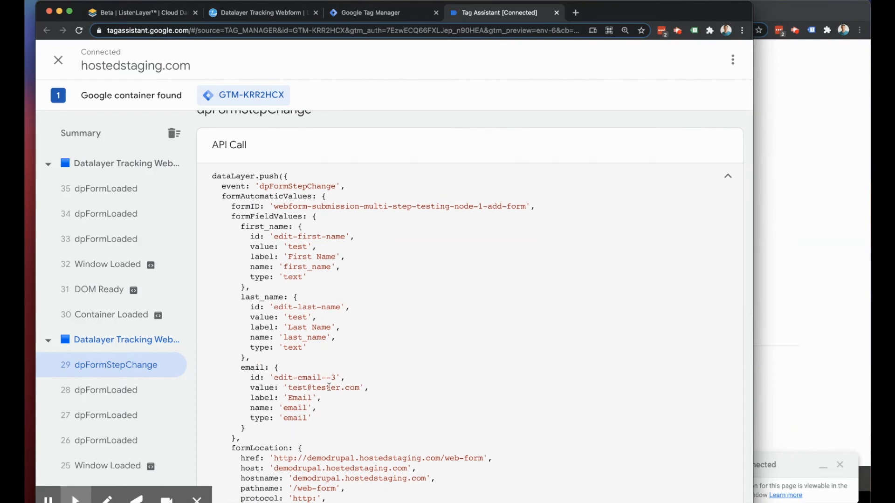
left_click_drag(312, 206, 483, 206)
scroll(380, 384, "down", 5)
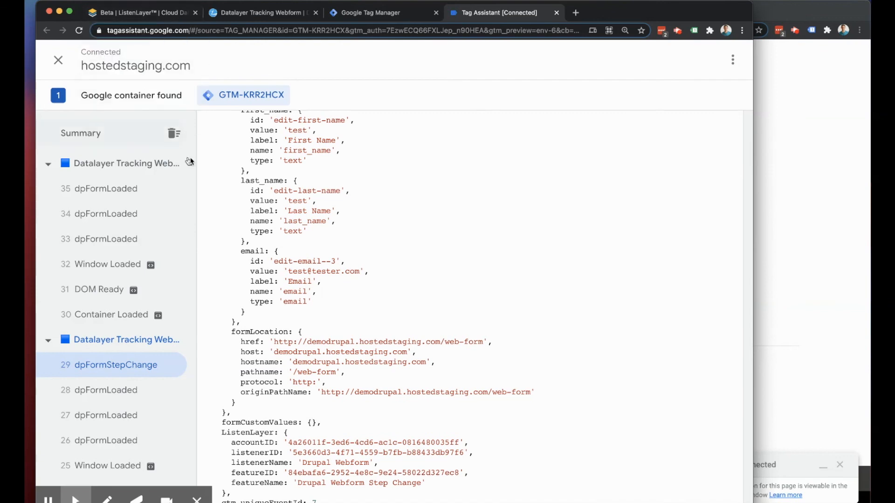
Return to ListenLayer, check the Drupal Webform event settings and review its Customization & Storage and Monitoring & Reporting features
left_click(139, 14)
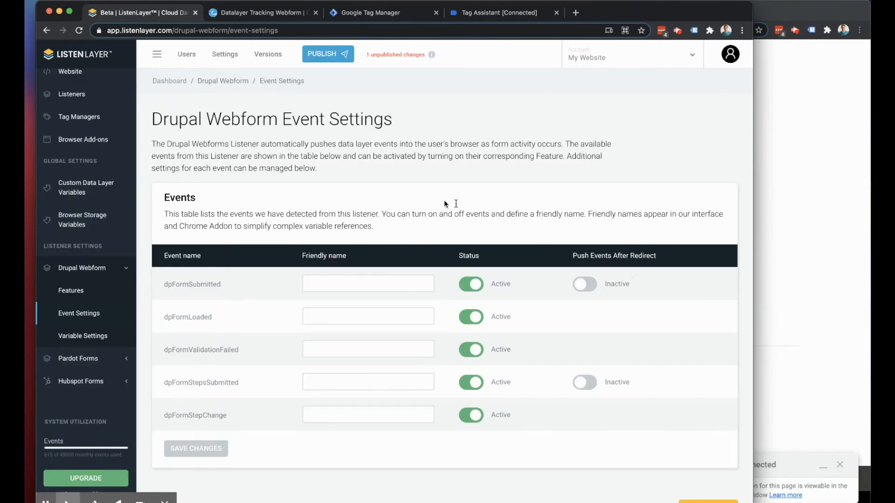
scroll(395, 196, "down", 1)
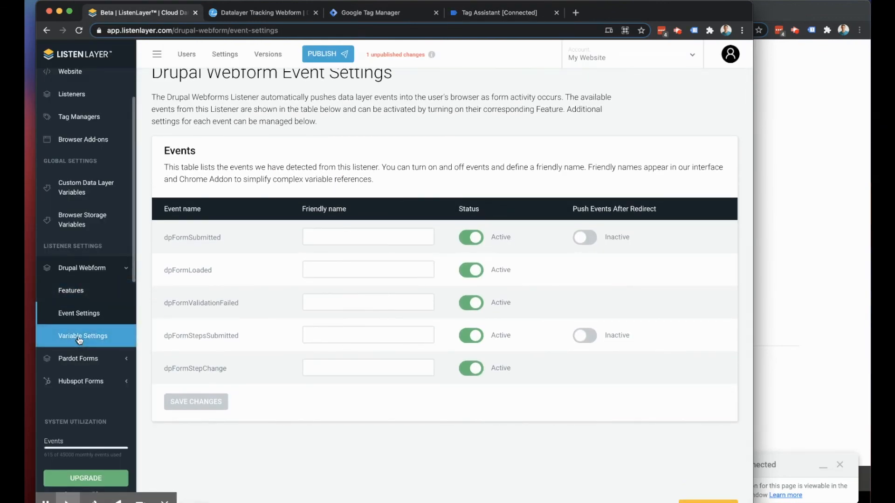
left_click(71, 291)
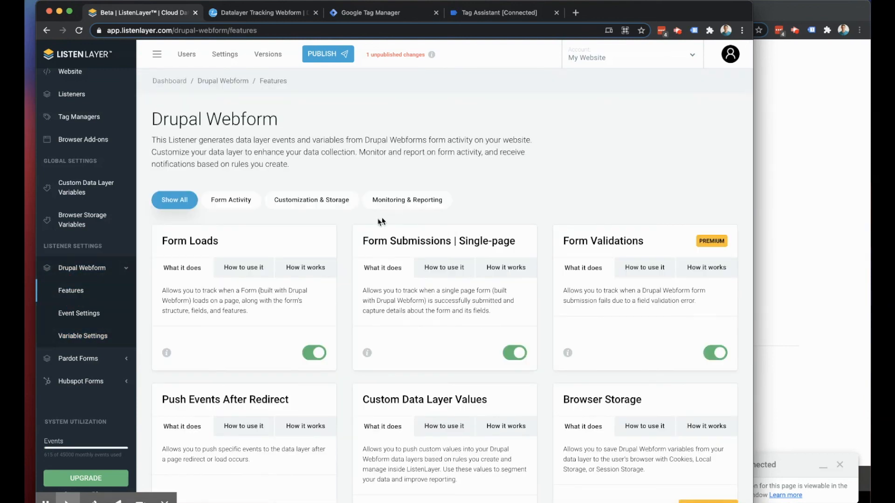
left_click(305, 201)
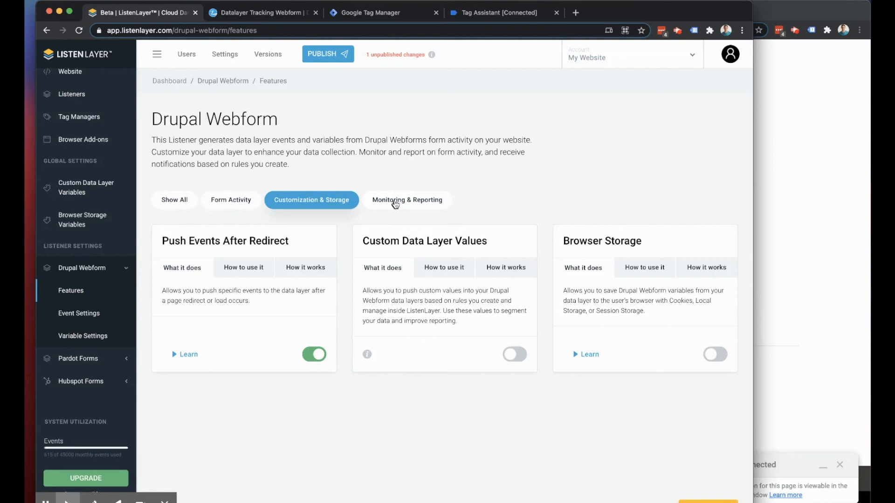
left_click(395, 203)
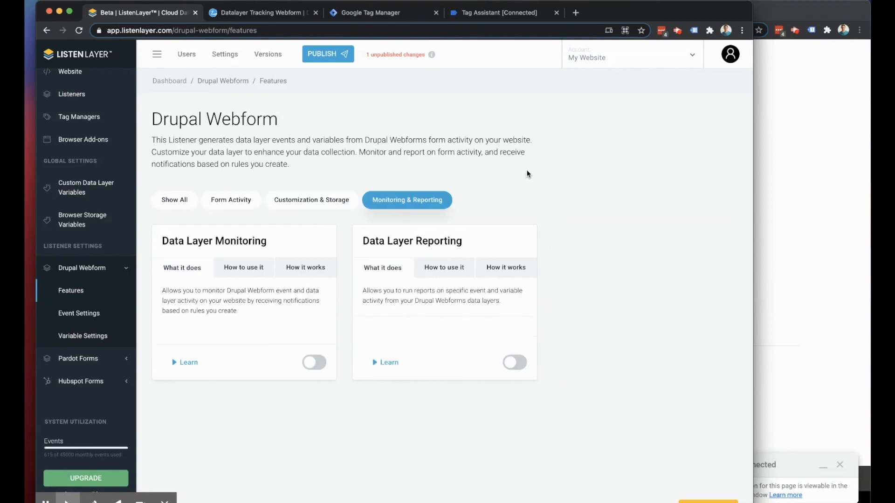